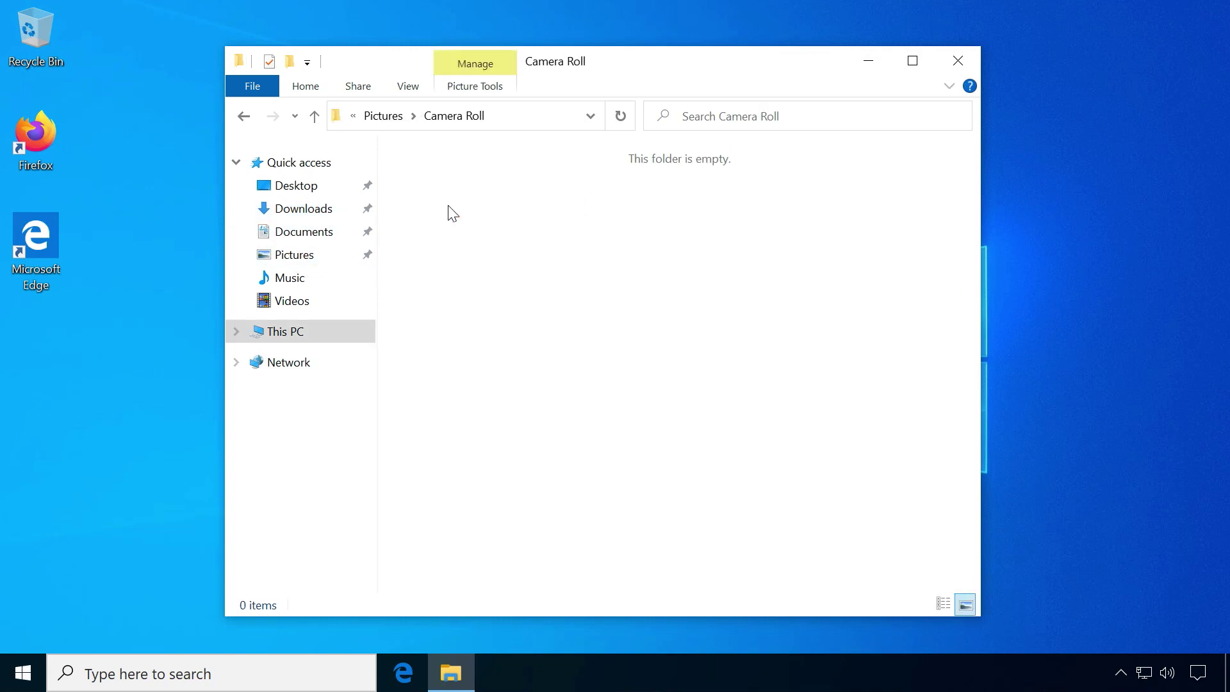
Open Windows Settings to the Privacy page and scroll through its options
{"action": "key", "text": "super+i"}
{"action": "scroll", "coordinate": [425, 376], "scroll_direction": "down", "scroll_amount": 3}
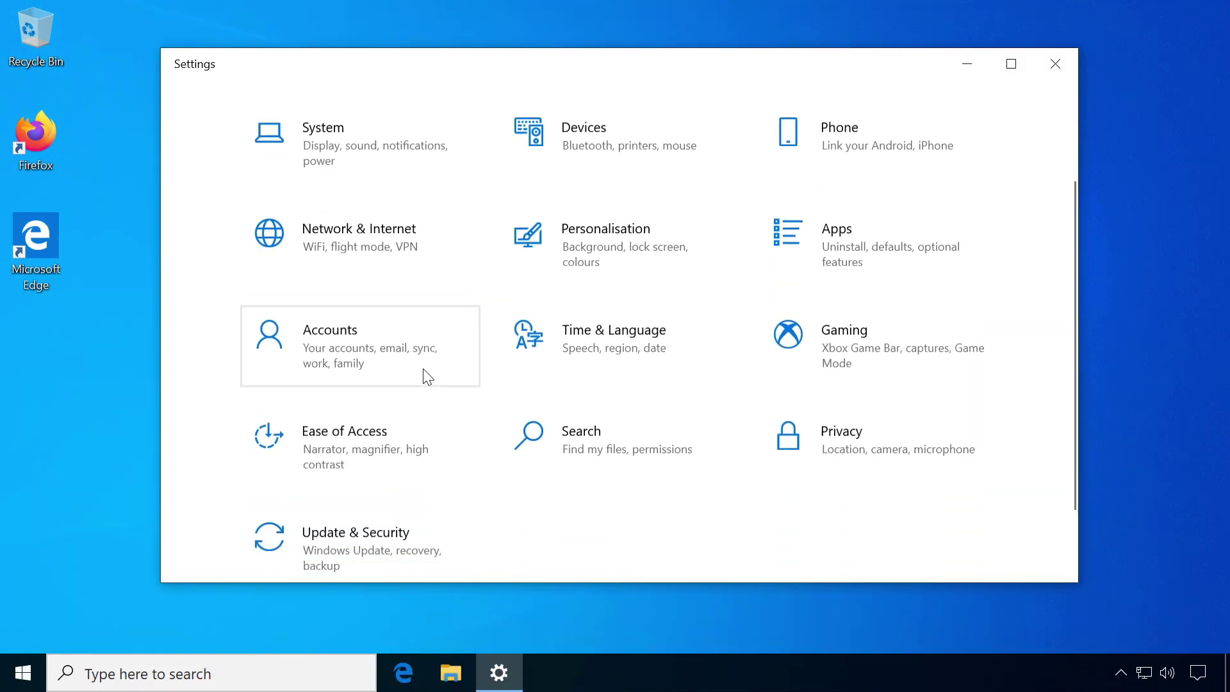
{"action": "left_click", "coordinate": [880, 441]}
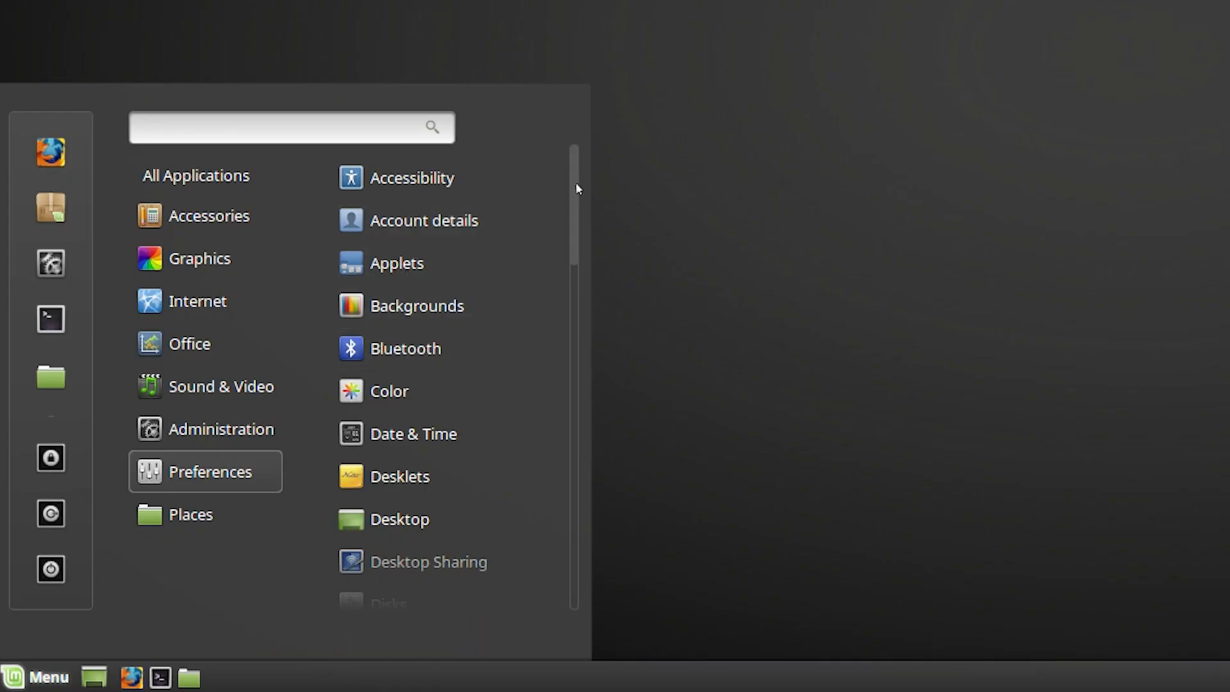
{"action": "scroll", "coordinate": [568, 181], "scroll_direction": "down", "scroll_amount": 2}
{"action": "scroll", "coordinate": [568, 213], "scroll_direction": "down", "scroll_amount": 2}
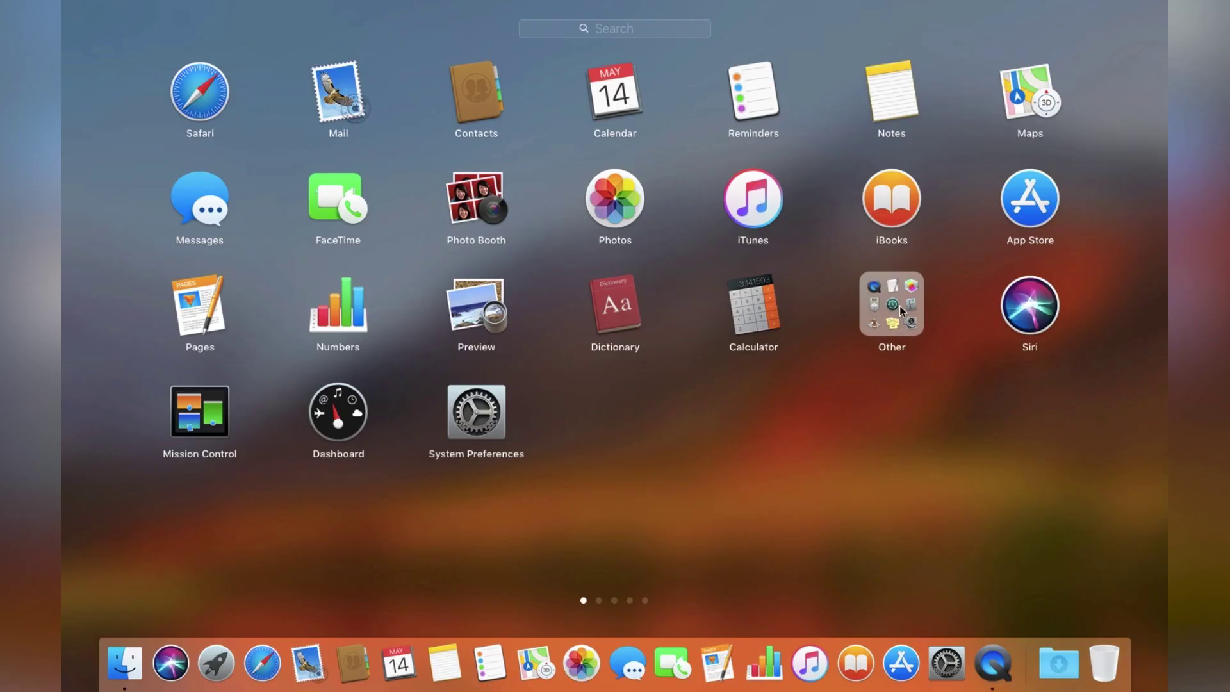
Browse the Other apps folder, then minimize the Services and Settings windows
{"action": "left_click", "coordinate": [900, 306]}
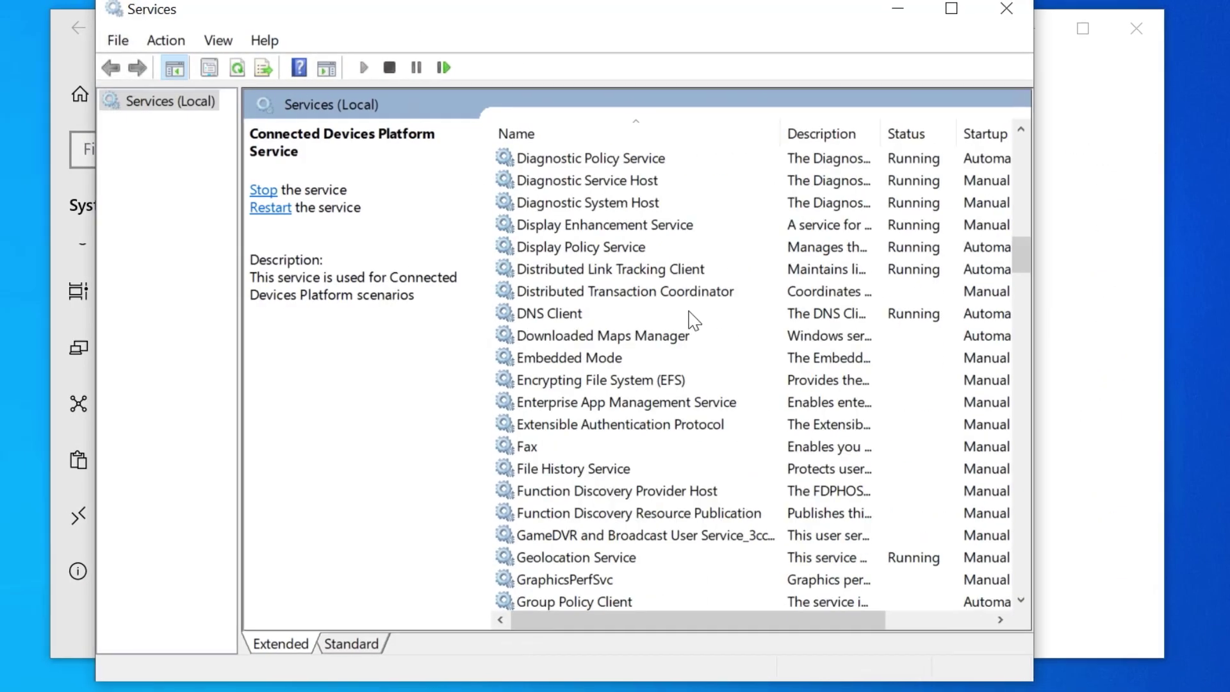
{"action": "scroll", "coordinate": [686, 321], "scroll_direction": "down", "scroll_amount": 5}
{"action": "scroll", "coordinate": [691, 312], "scroll_direction": "down", "scroll_amount": 5}
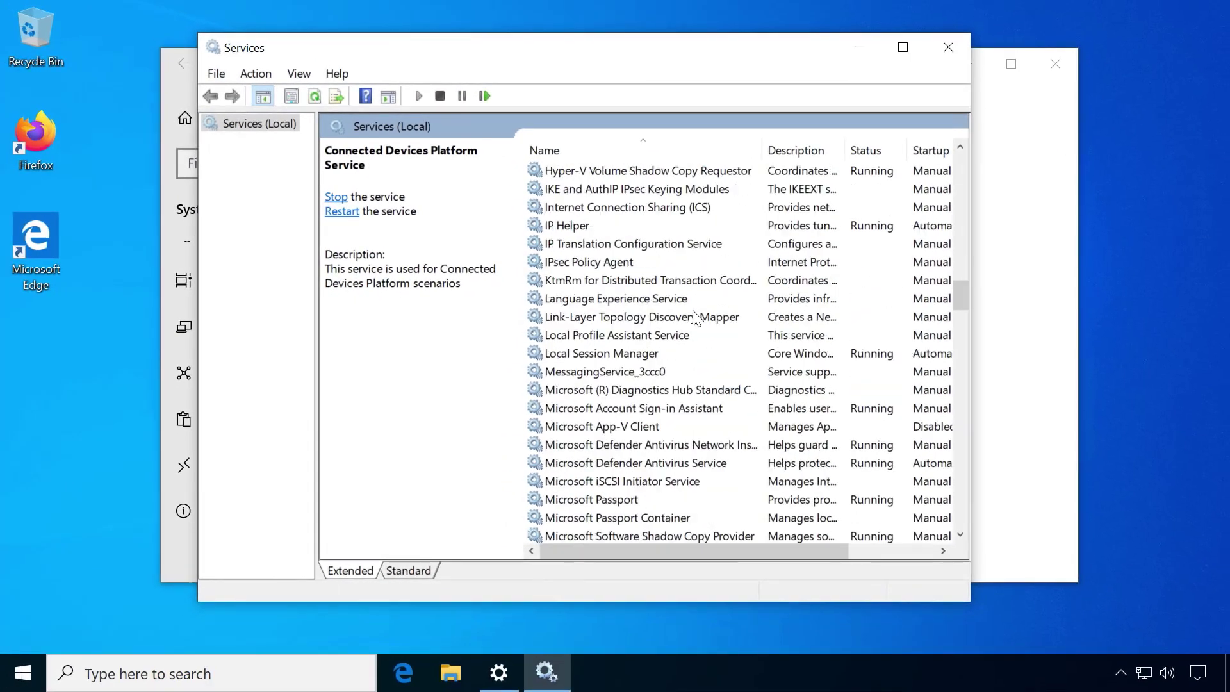
{"action": "left_click", "coordinate": [864, 49]}
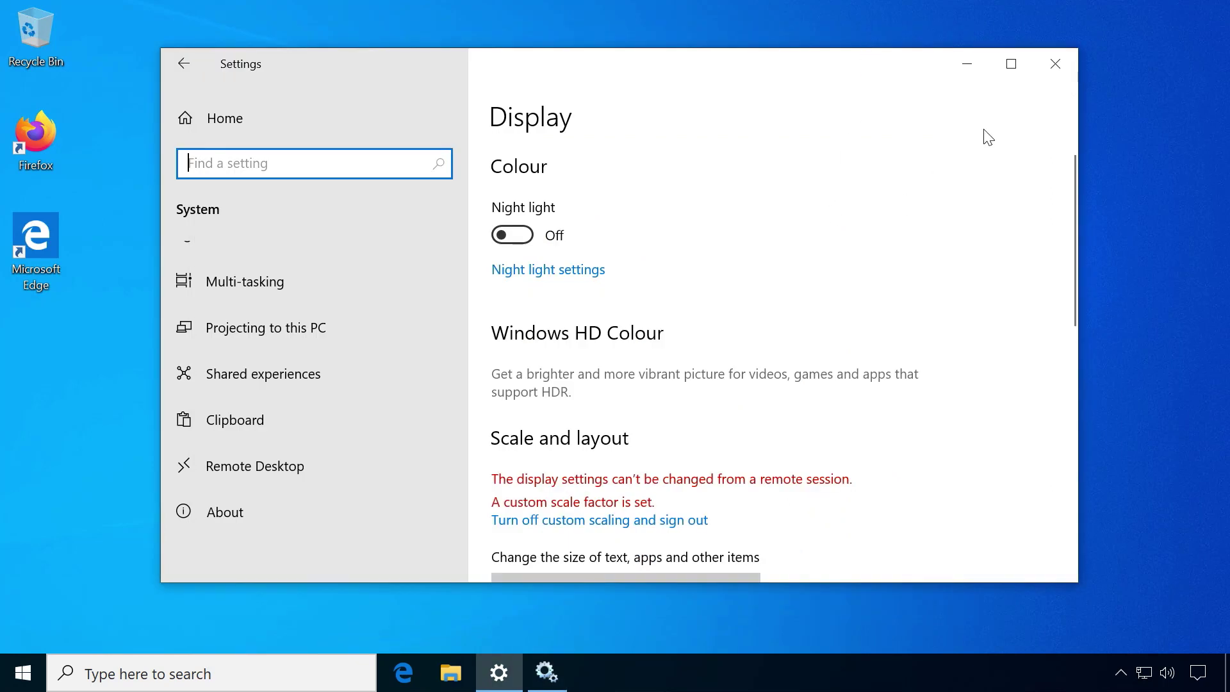
{"action": "left_click", "coordinate": [979, 68]}
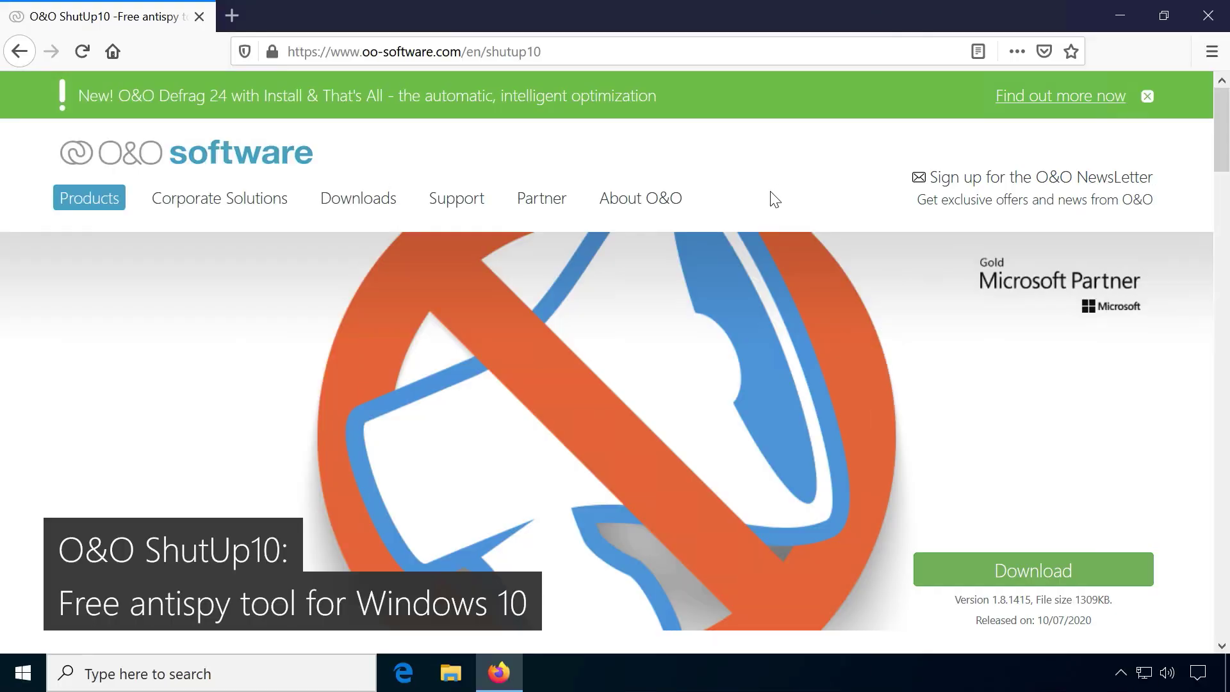
Download O&O ShutUp10 from the page and save OOSU10.exe
{"action": "scroll", "coordinate": [721, 393], "scroll_direction": "down", "scroll_amount": 3}
{"action": "scroll", "coordinate": [734, 392], "scroll_direction": "down", "scroll_amount": 1}
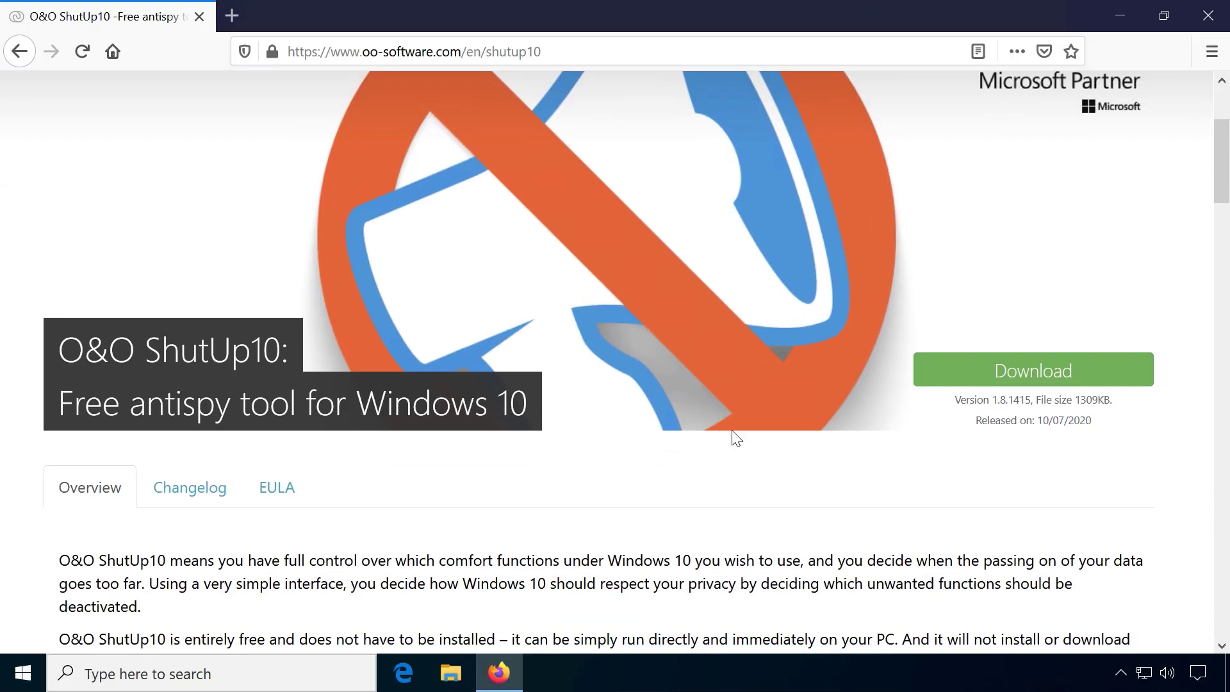
{"action": "left_click", "coordinate": [1017, 382]}
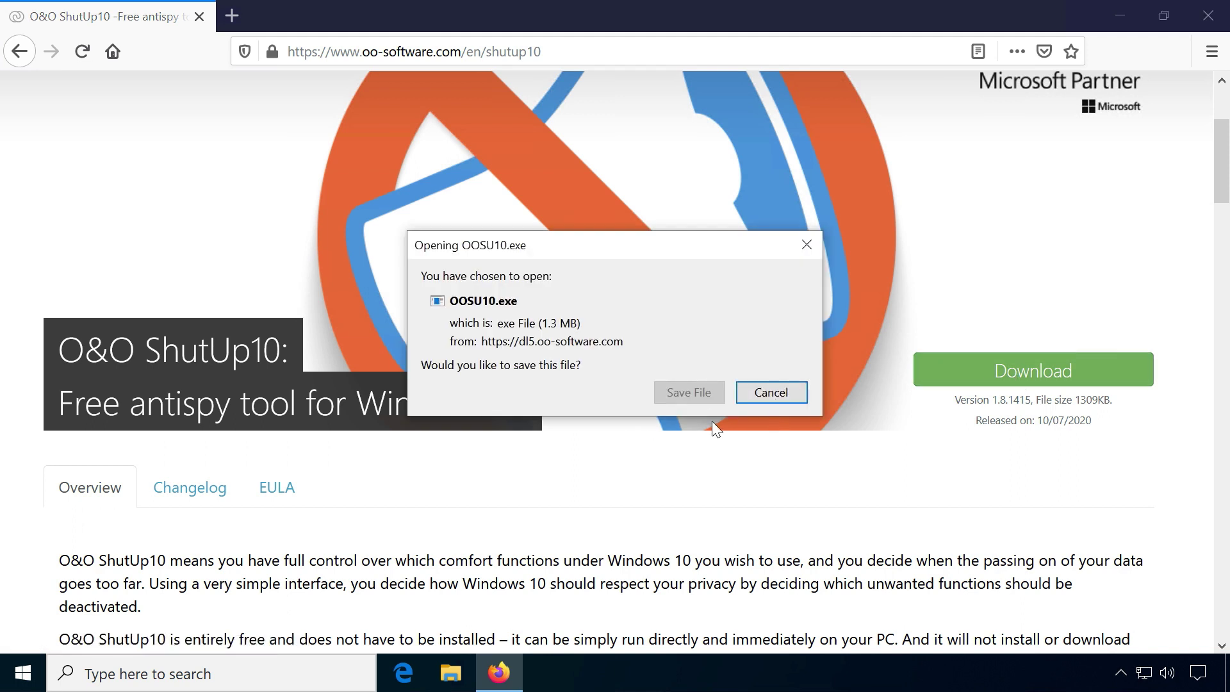
{"action": "left_click", "coordinate": [709, 400]}
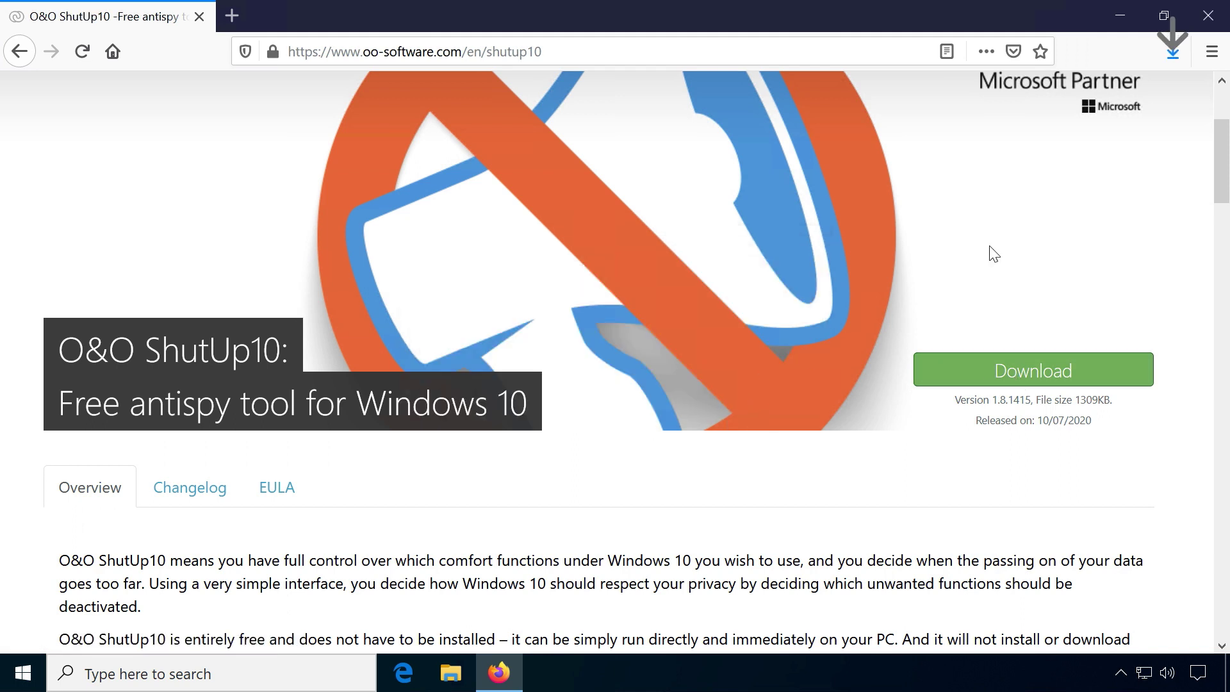
Run OOSU10.exe from the downloads list with administrator approval, then minimize Firefox
{"action": "left_click", "coordinate": [1173, 51]}
{"action": "left_click", "coordinate": [968, 99]}
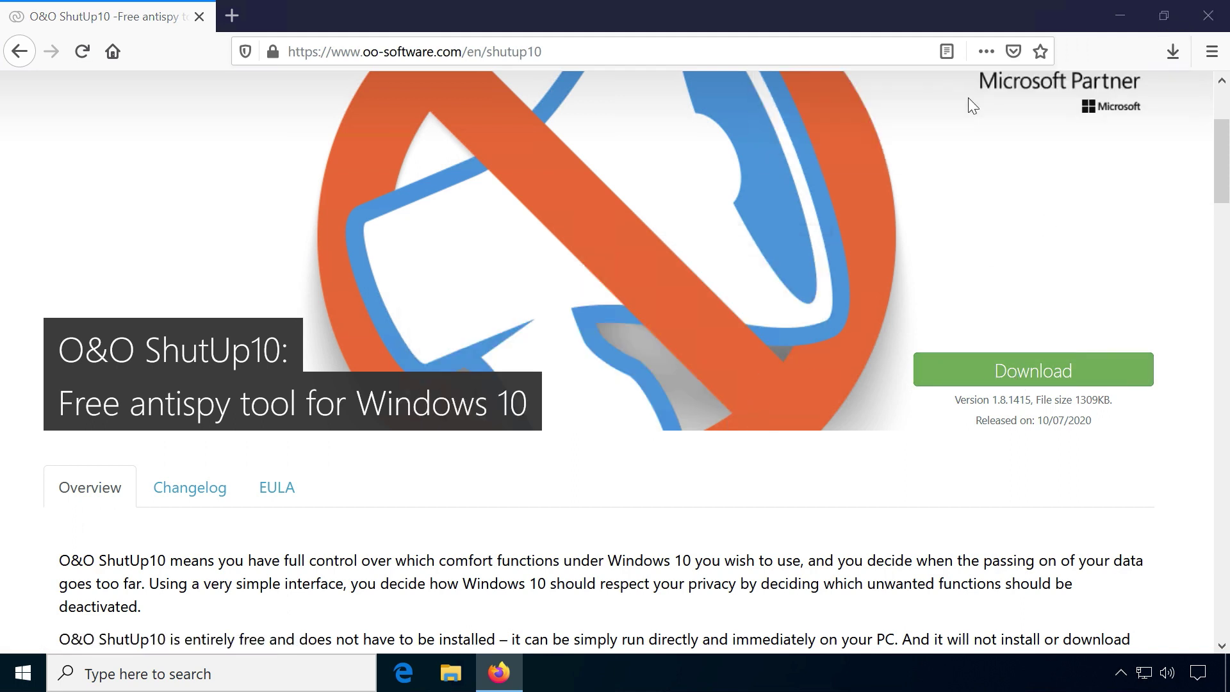
{"action": "left_click", "coordinate": [557, 466]}
{"action": "left_click", "coordinate": [1126, 14]}
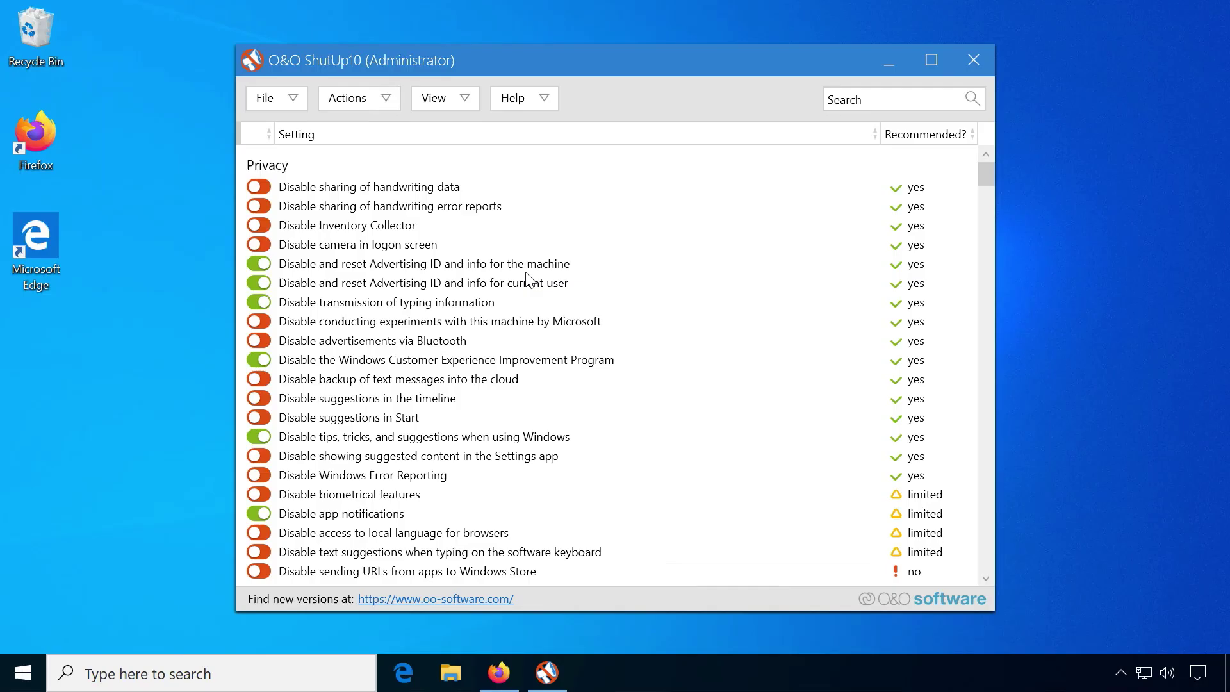
Scroll down through the O&O ShutUp10 privacy settings list
{"action": "scroll", "coordinate": [747, 283], "scroll_direction": "down", "scroll_amount": 5}
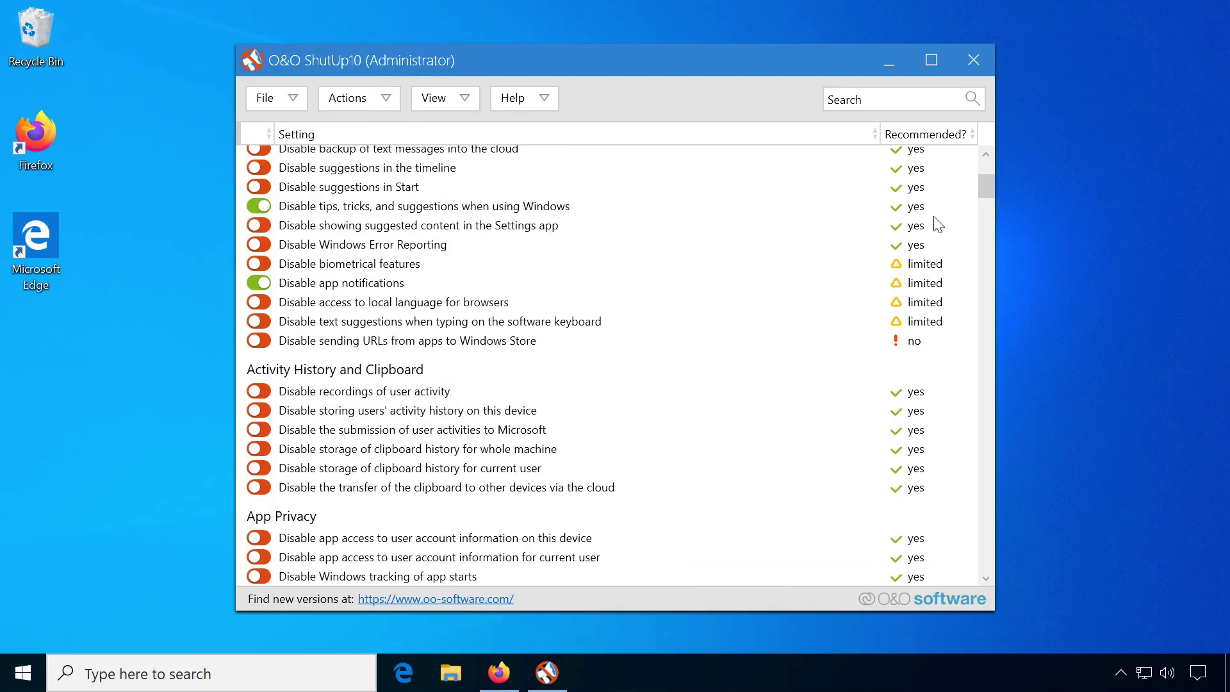
{"action": "left_click_drag", "start_coordinate": [987, 191], "coordinate": [983, 314]}
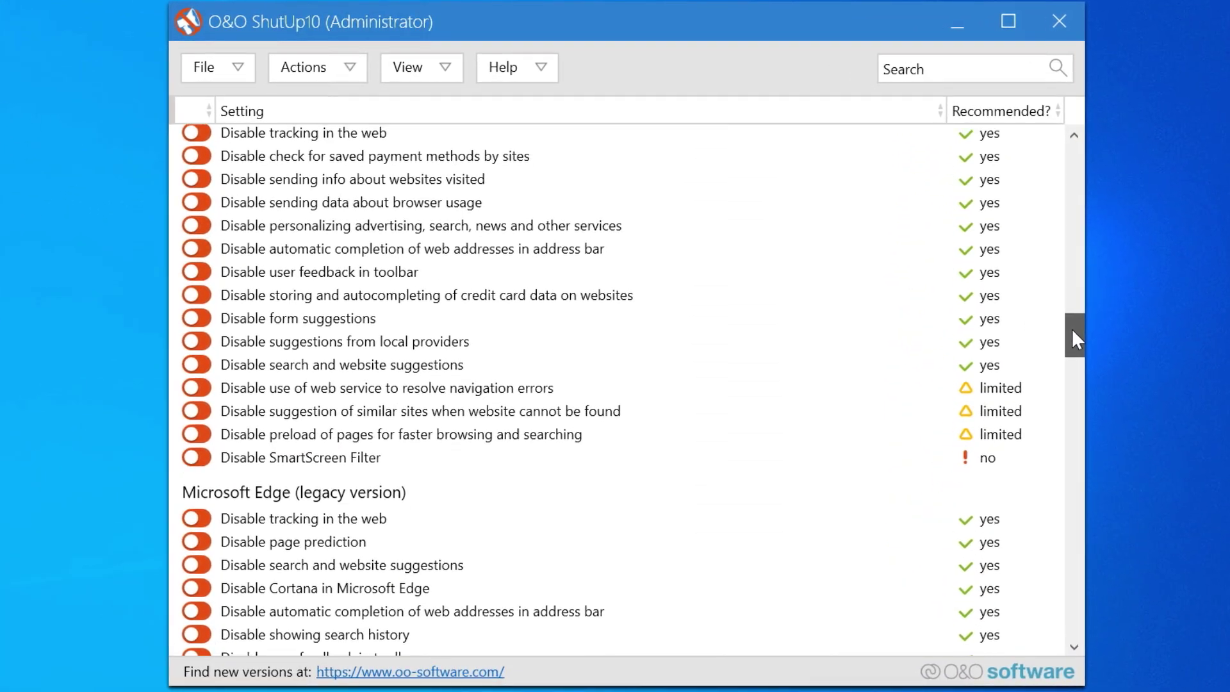
{"action": "left_click_drag", "start_coordinate": [1072, 330], "coordinate": [1067, 600]}
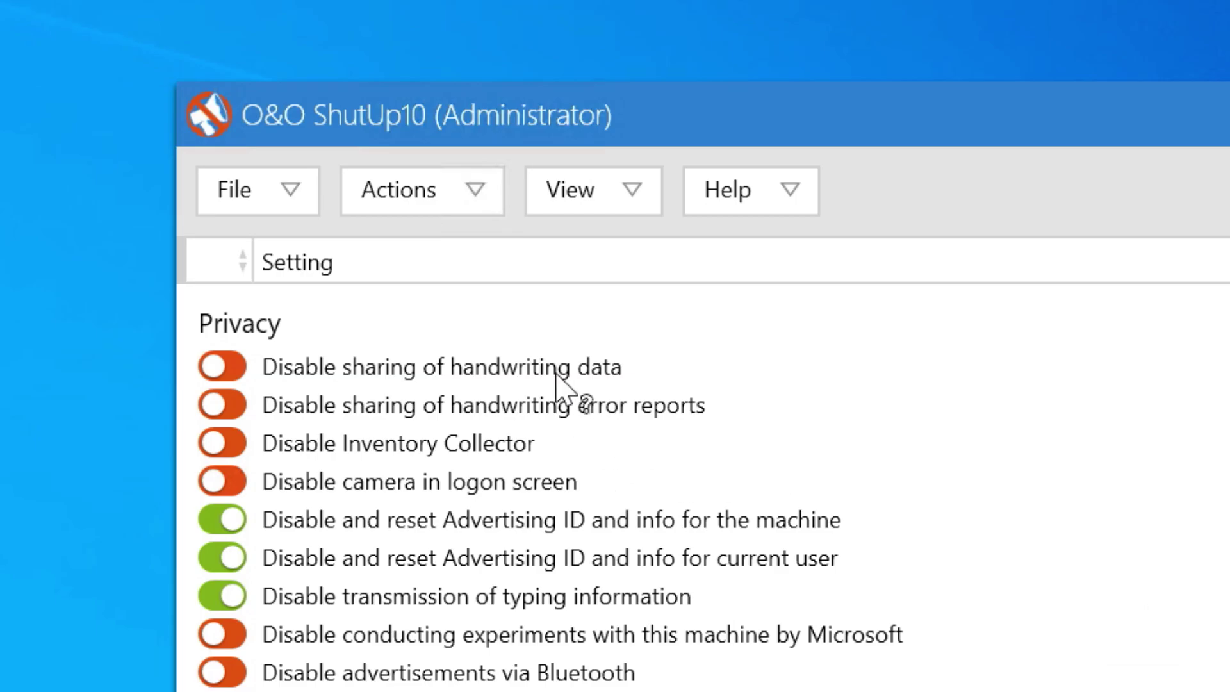
Start 'Create a system restoration point' from Actions and open restore settings via a 'res' search
{"action": "left_click", "coordinate": [479, 190]}
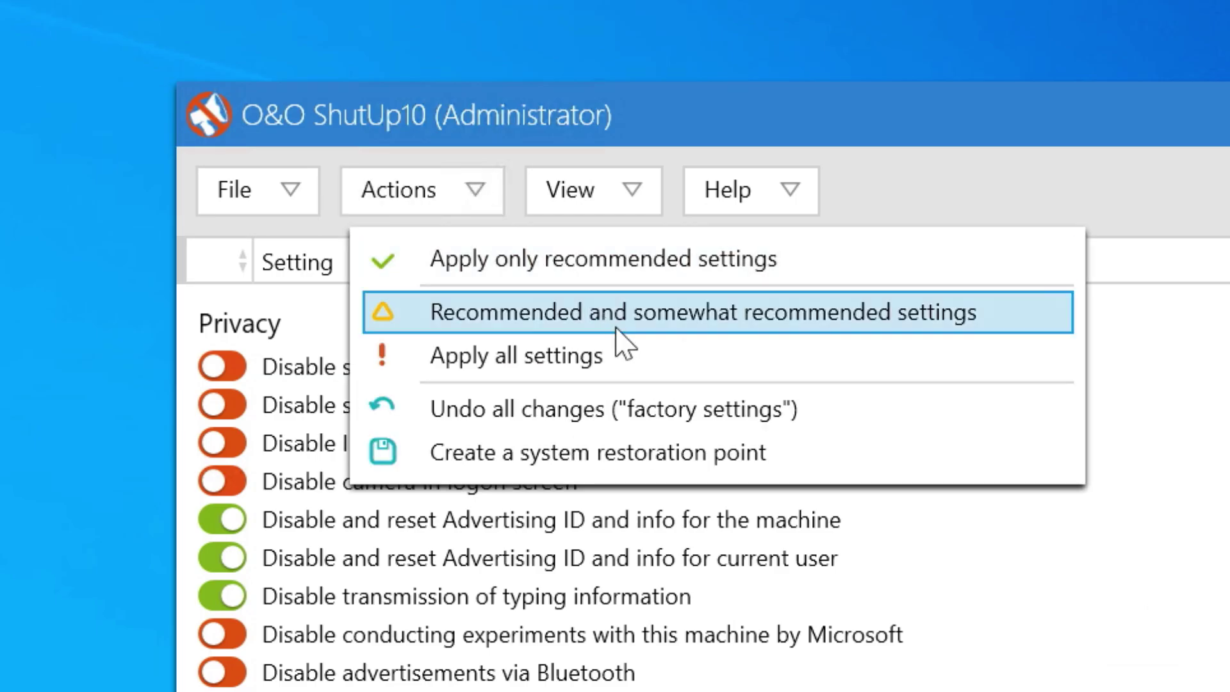
{"action": "left_click", "coordinate": [904, 461]}
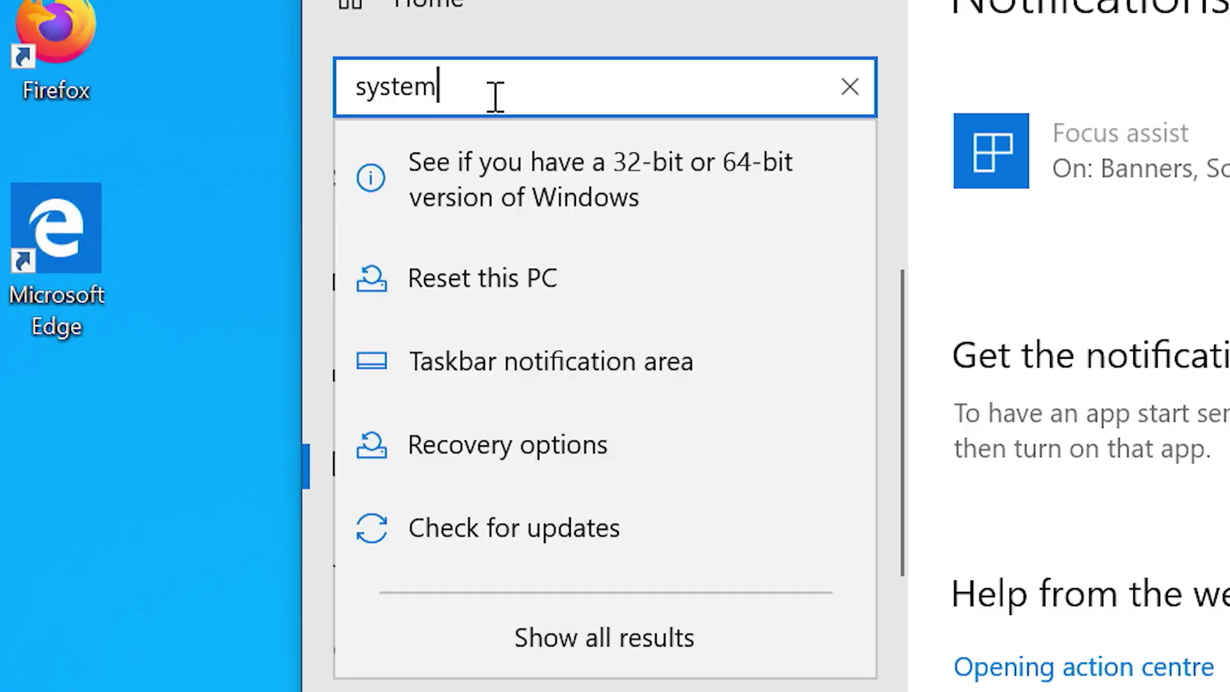
{"action": "type", "text": "res"}
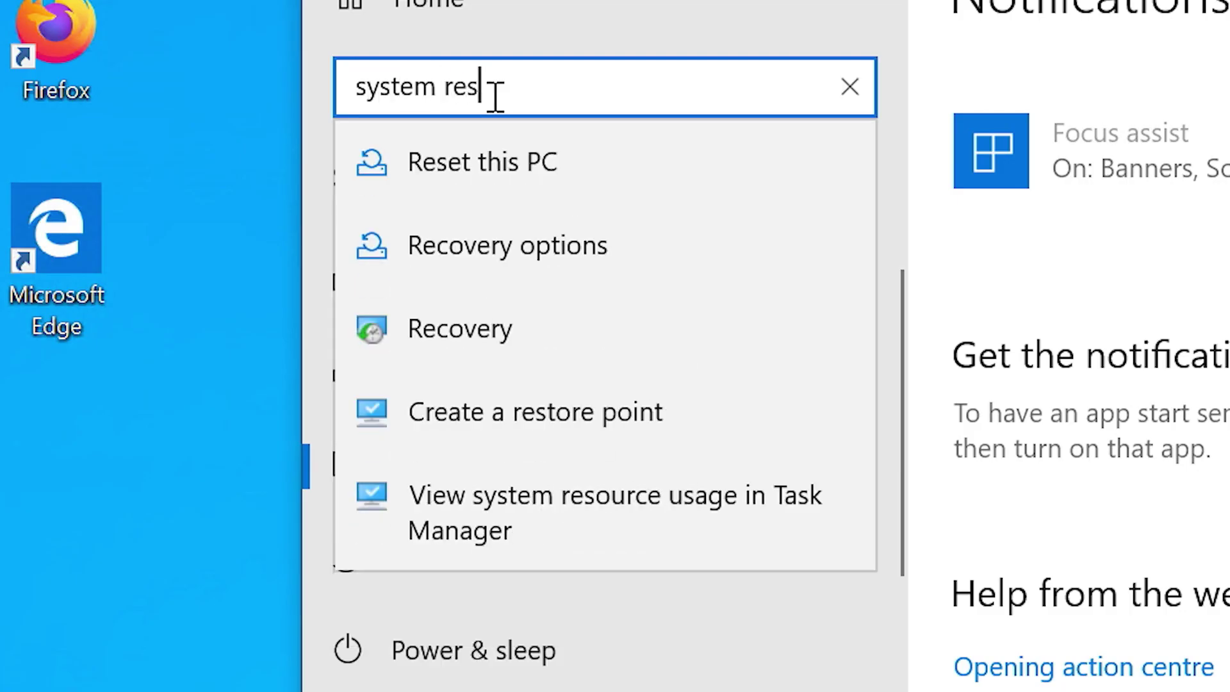
{"action": "left_click", "coordinate": [631, 439]}
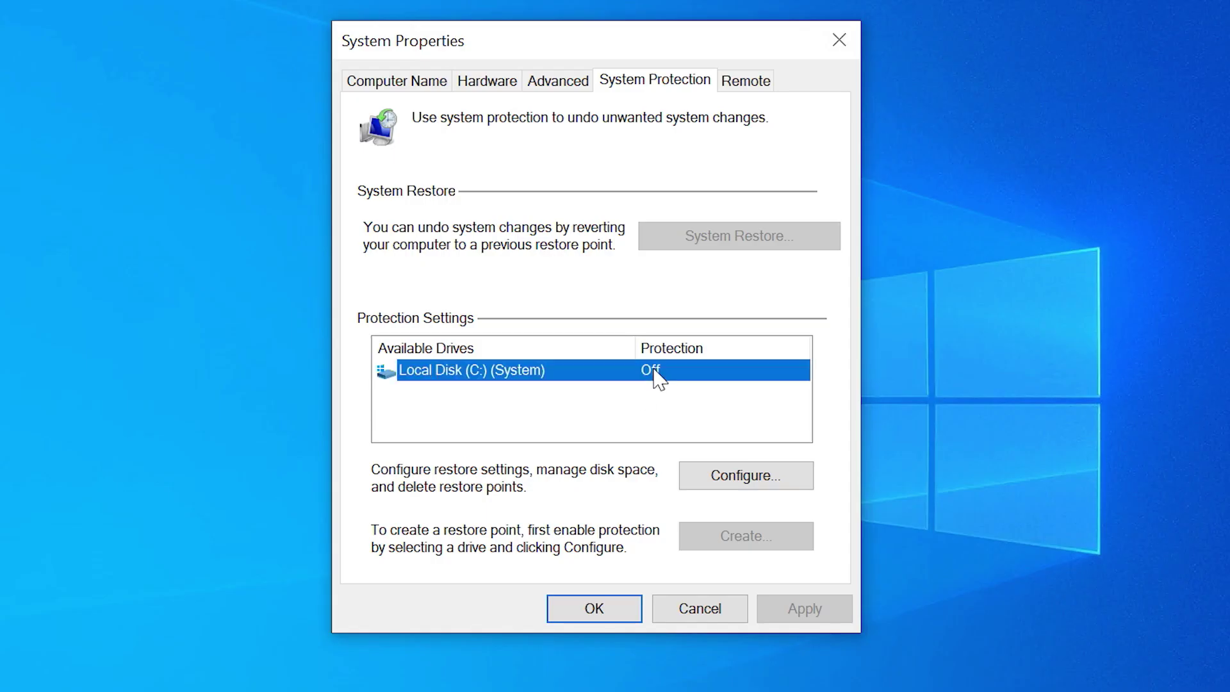
Turn on system protection for Local Disk (C:), apply it, and confirm the restore point
{"action": "left_click", "coordinate": [801, 484]}
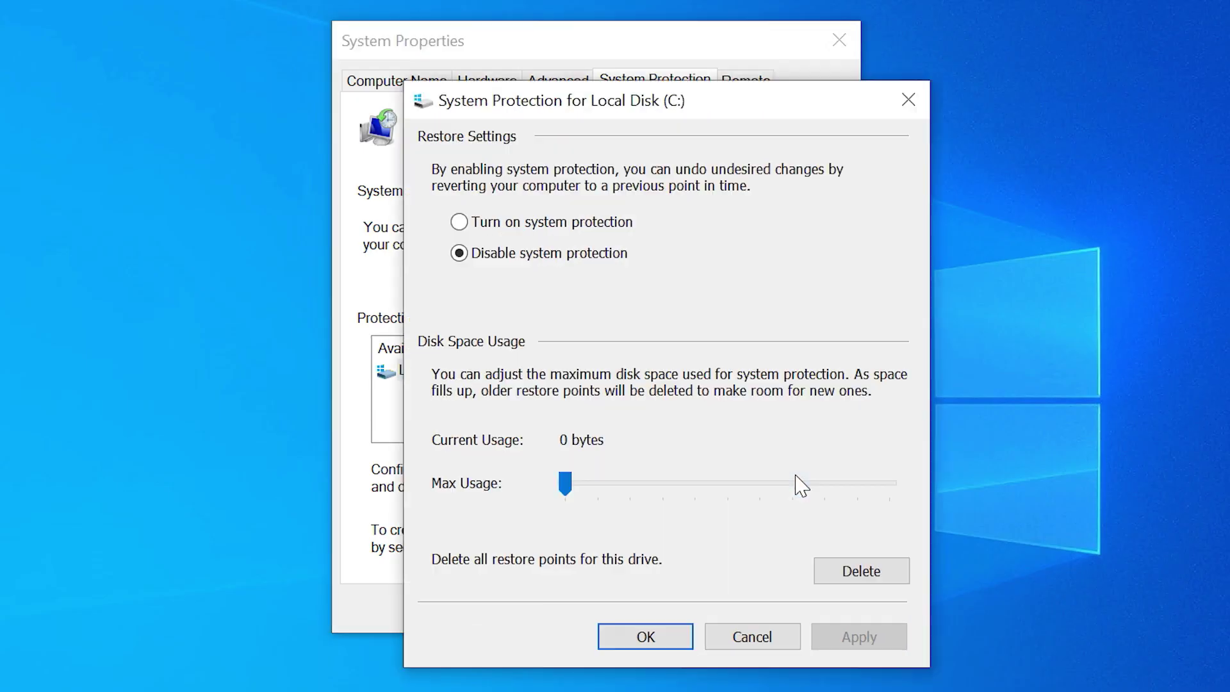
{"action": "left_click", "coordinate": [576, 224]}
{"action": "left_click", "coordinate": [810, 636]}
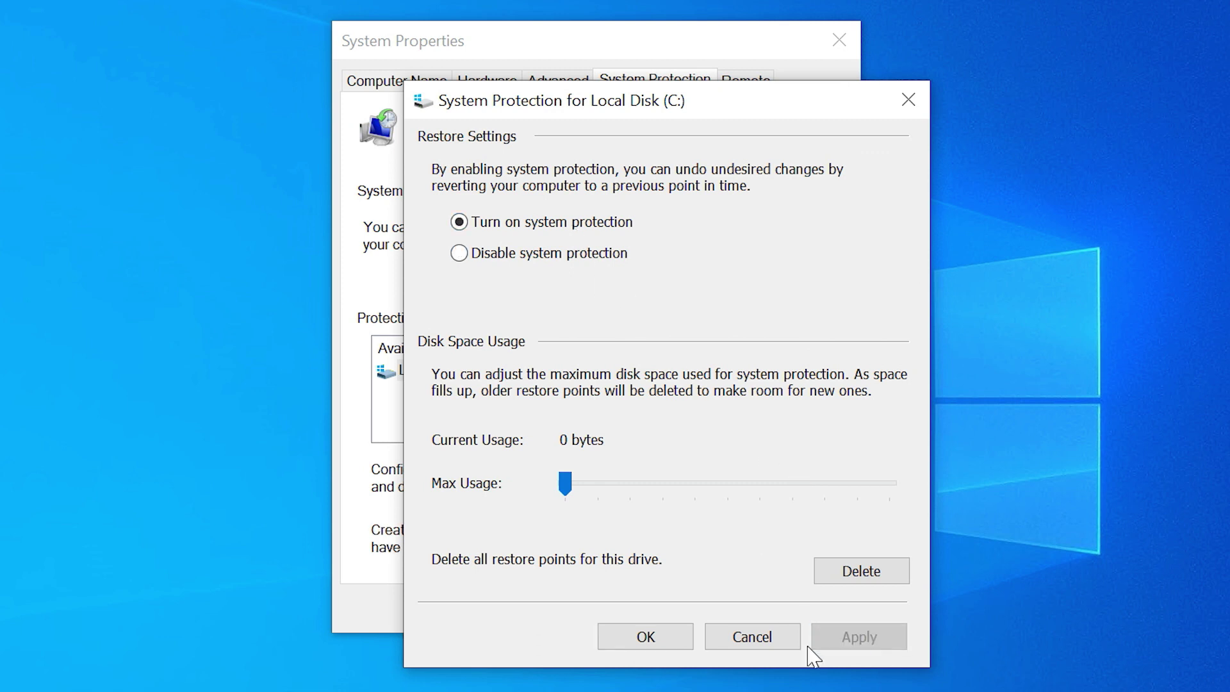
{"action": "left_click", "coordinate": [678, 641]}
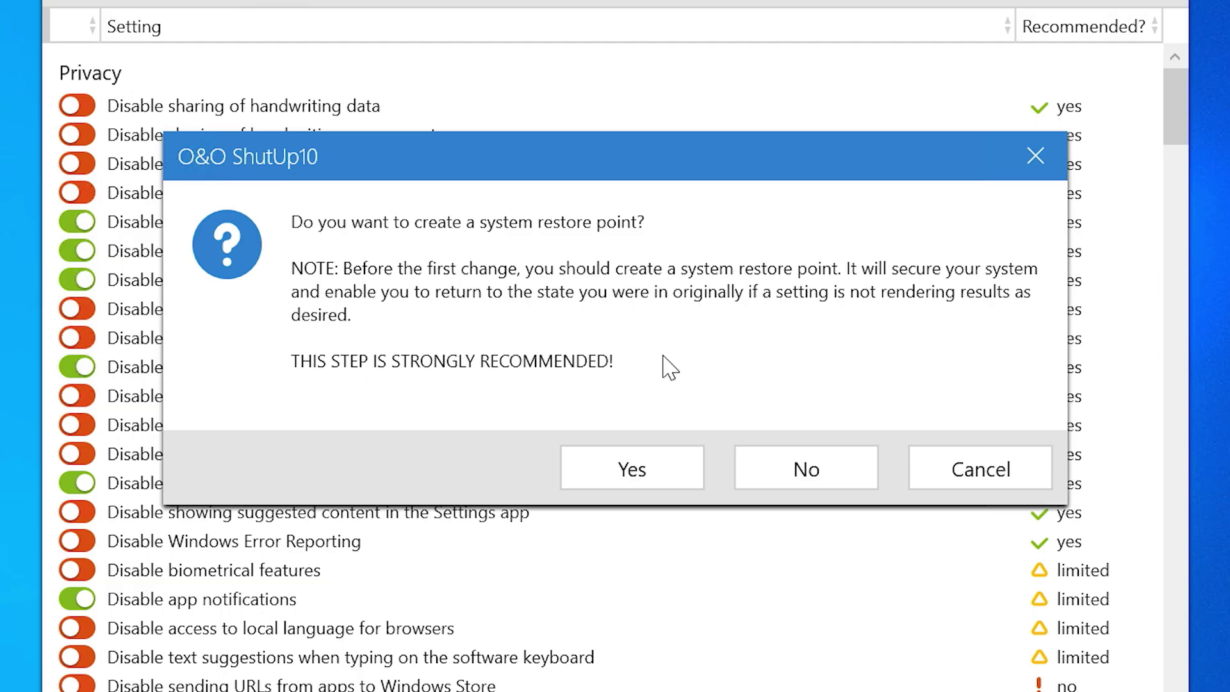
{"action": "left_click", "coordinate": [679, 469]}
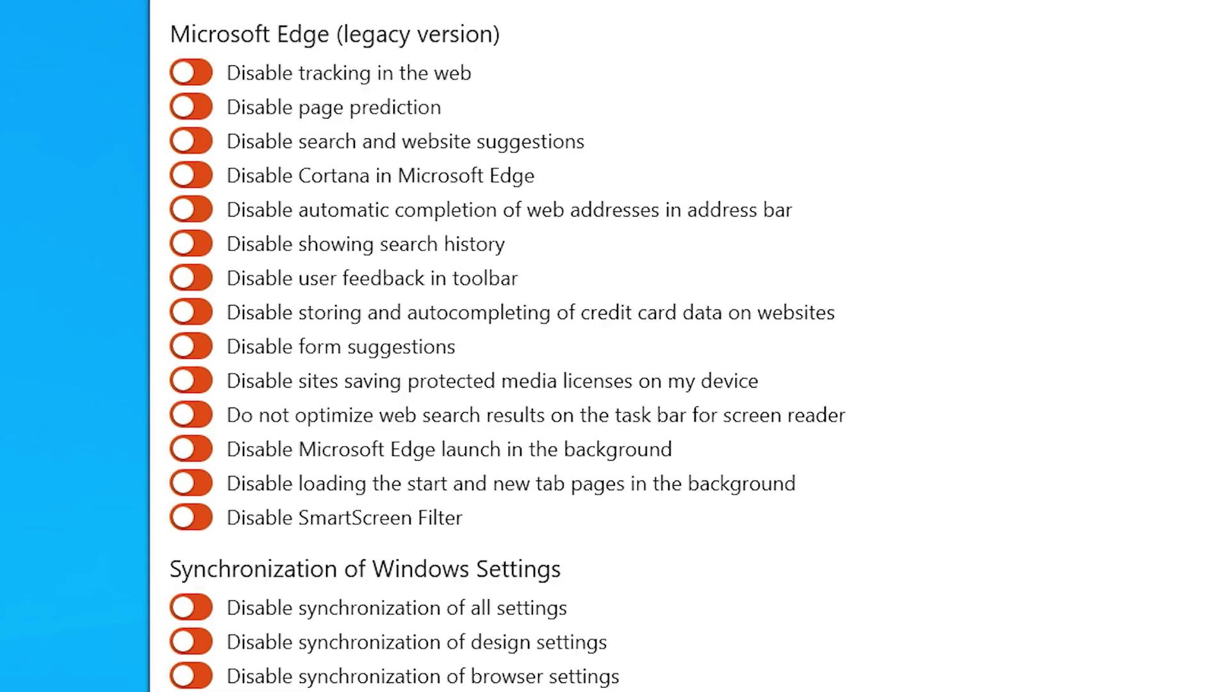
{"action": "scroll", "coordinate": [616, 346], "scroll_direction": "down", "scroll_amount": 3}
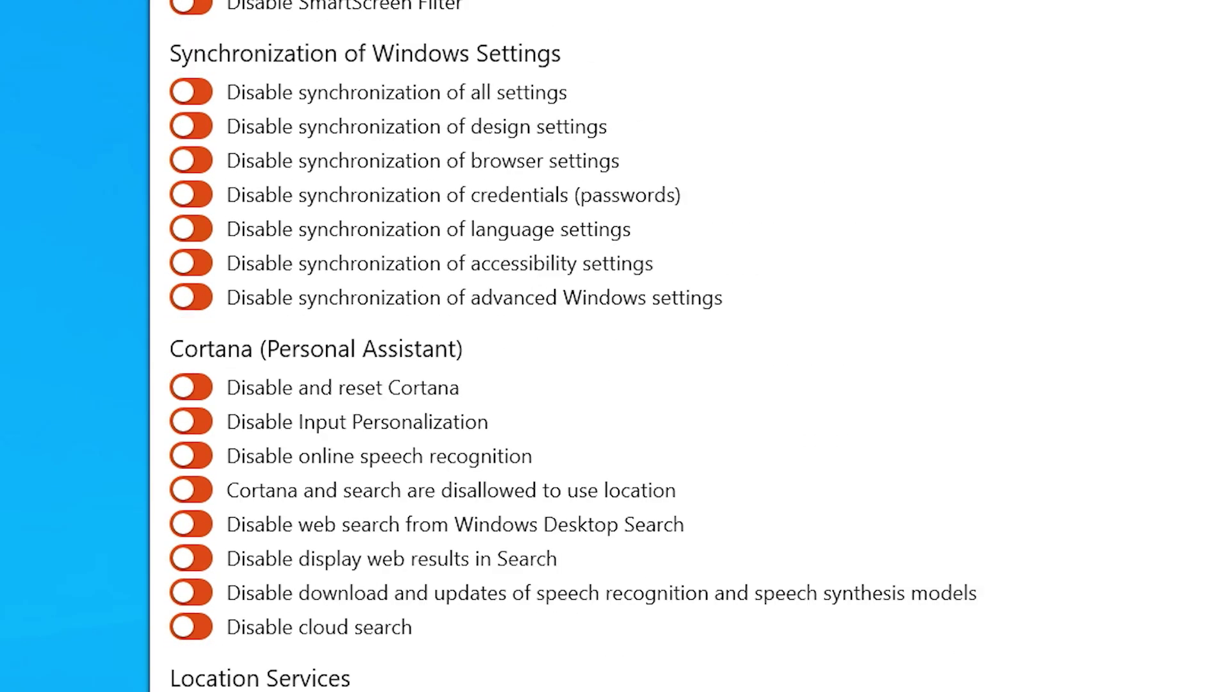
{"action": "scroll", "coordinate": [615, 346], "scroll_direction": "down", "scroll_amount": 4}
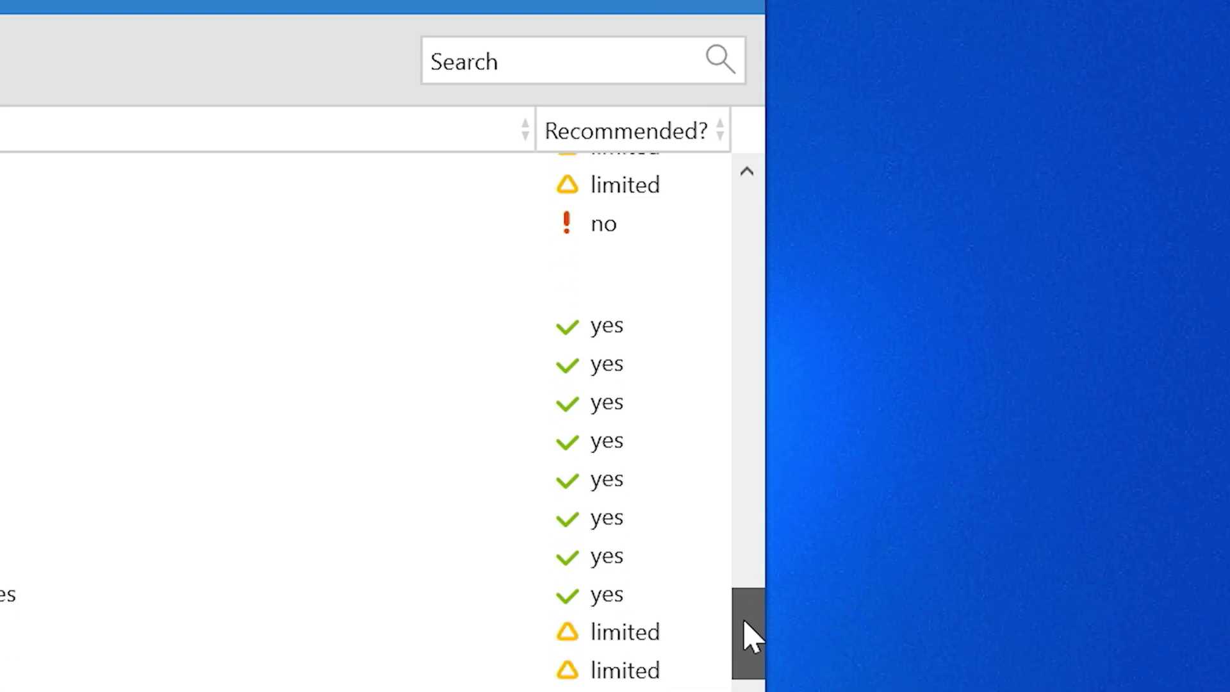
{"action": "left_click_drag", "start_coordinate": [744, 623], "coordinate": [754, 689]}
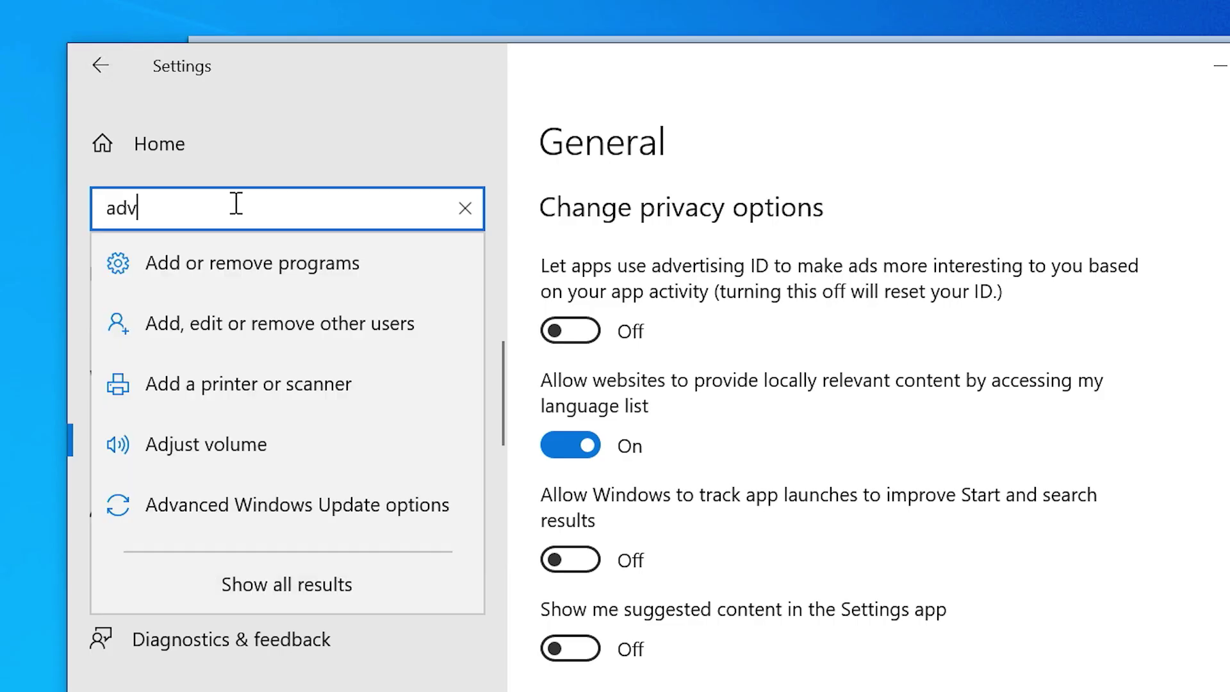
Search 'adver' in Settings, switch on apps' use of the advertising ID, dismiss the notification
{"action": "type", "text": "er"}
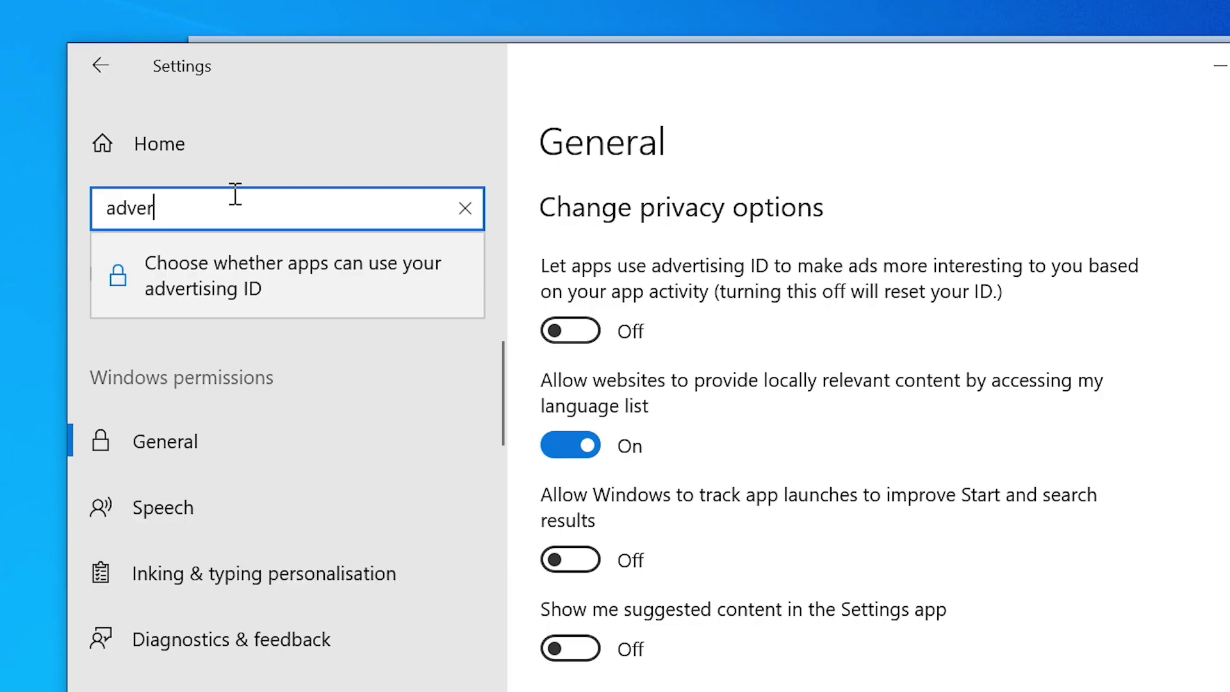
{"action": "left_click", "coordinate": [420, 290]}
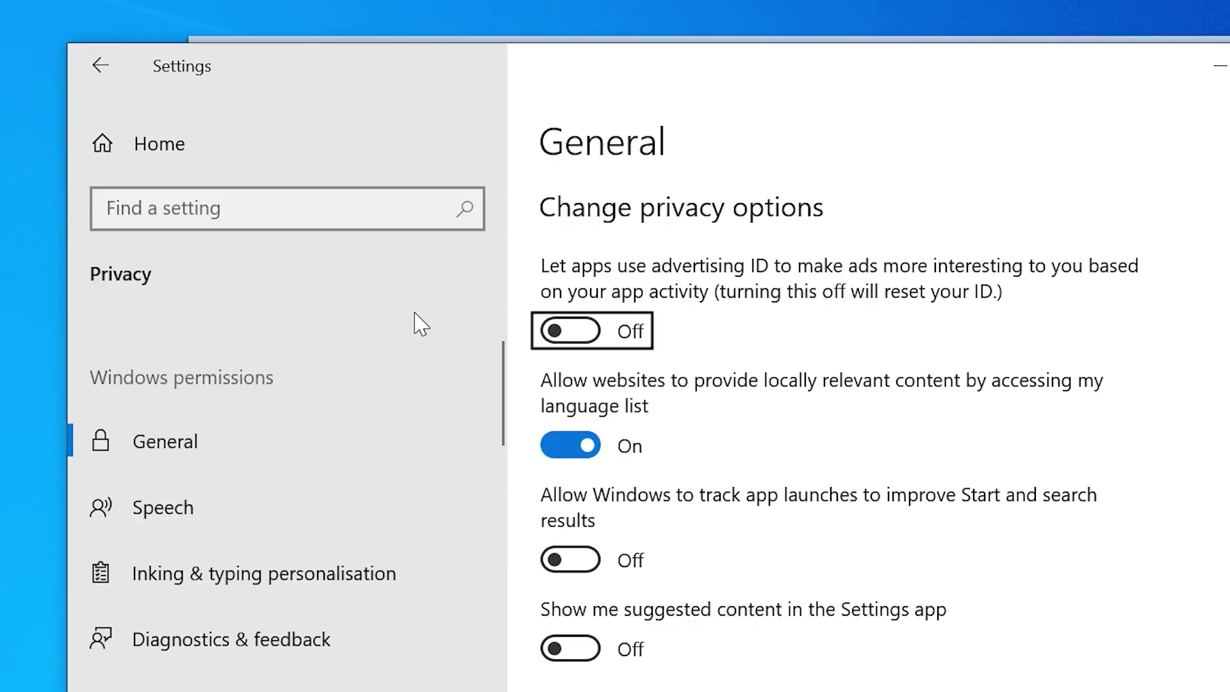
{"action": "left_click", "coordinate": [583, 334]}
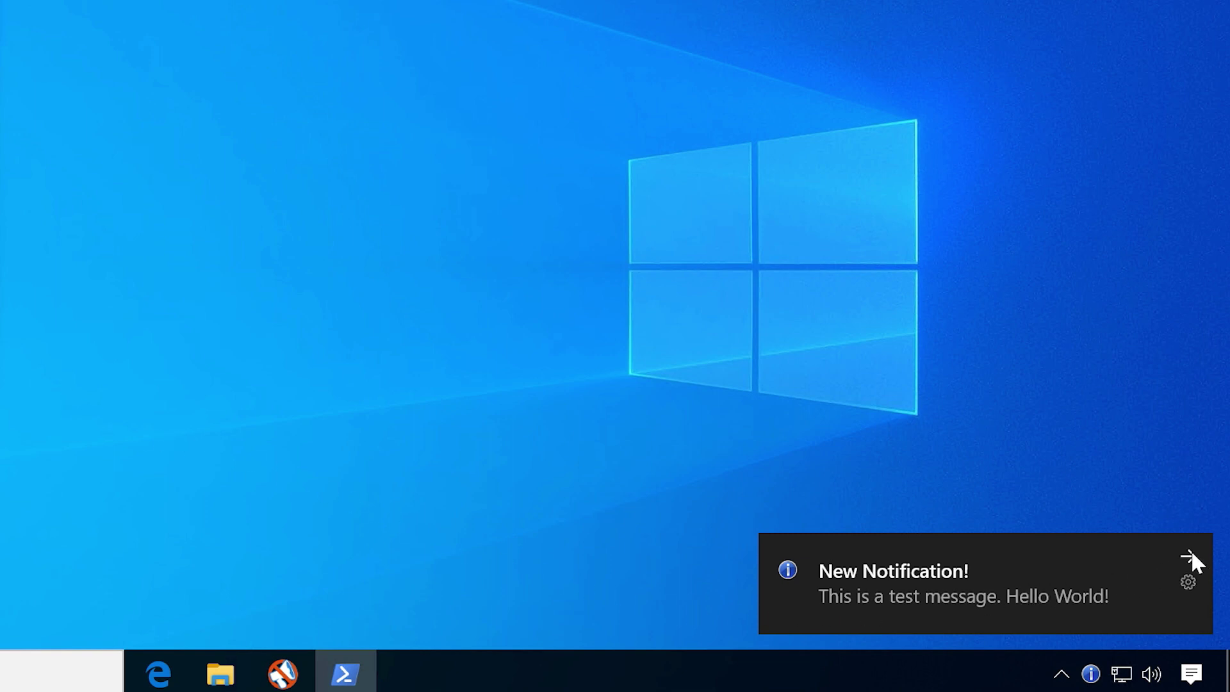
{"action": "left_click", "coordinate": [1190, 551]}
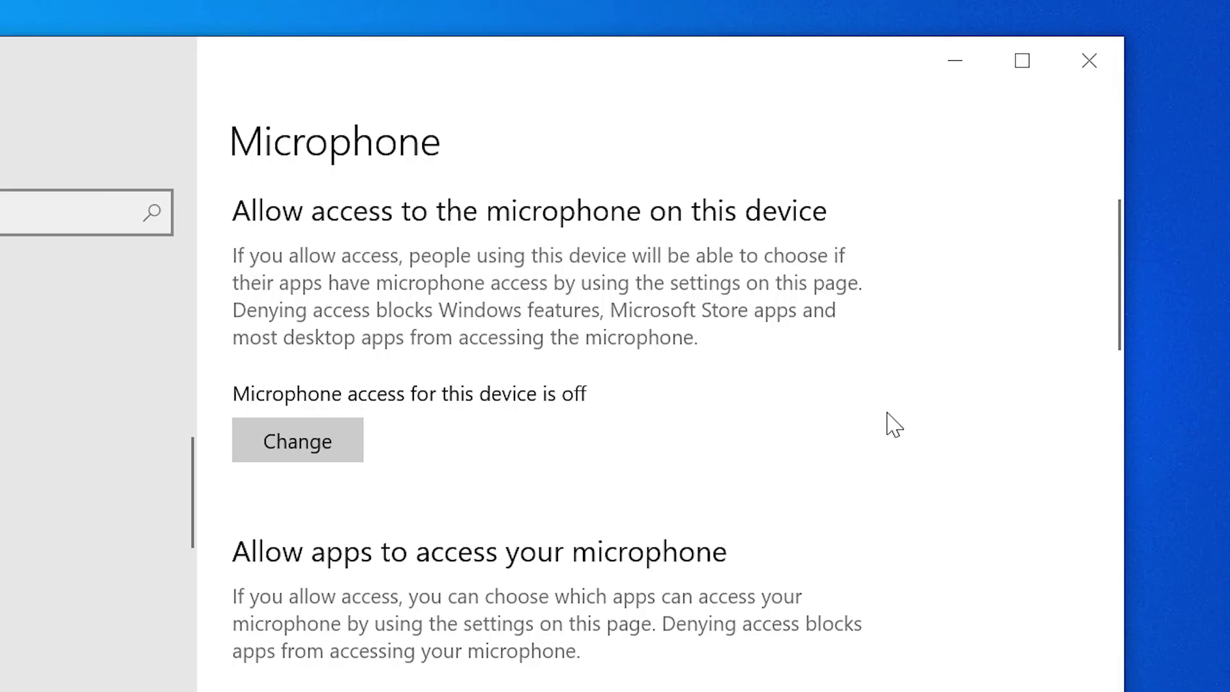
Try recording from the microphone in Audacity, dismiss the device error, and close Audacity
{"action": "scroll", "coordinate": [949, 415], "scroll_direction": "down", "scroll_amount": 4}
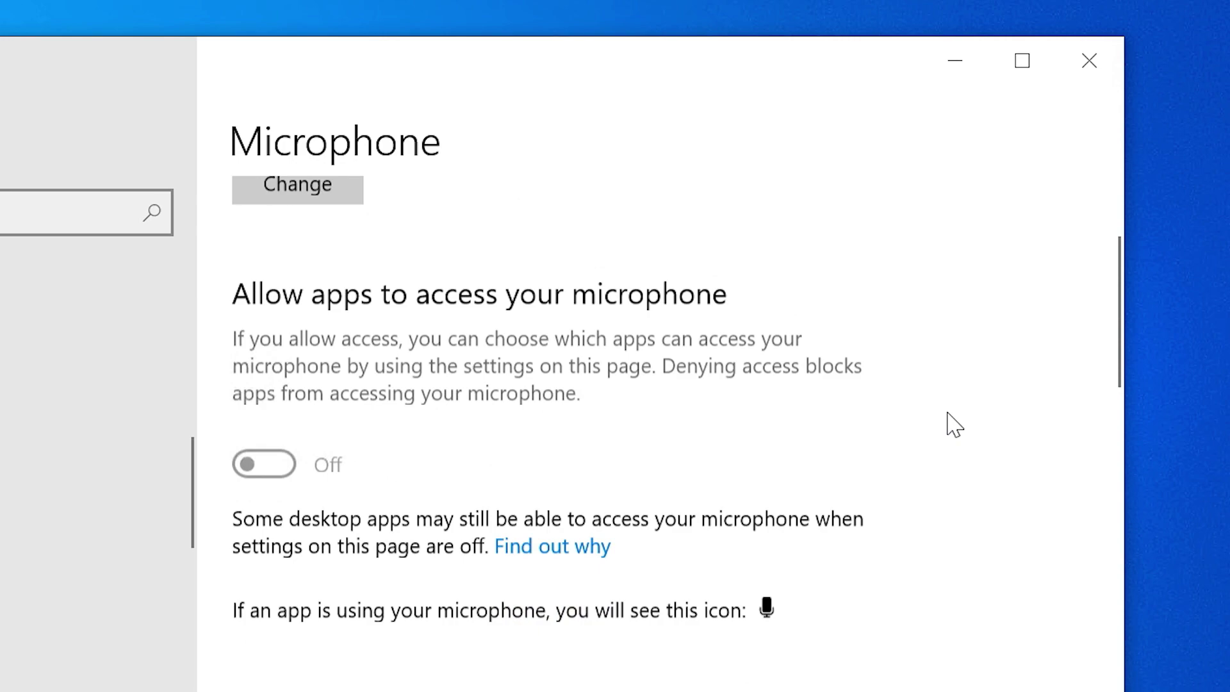
{"action": "scroll", "coordinate": [949, 415], "scroll_direction": "up", "scroll_amount": 1}
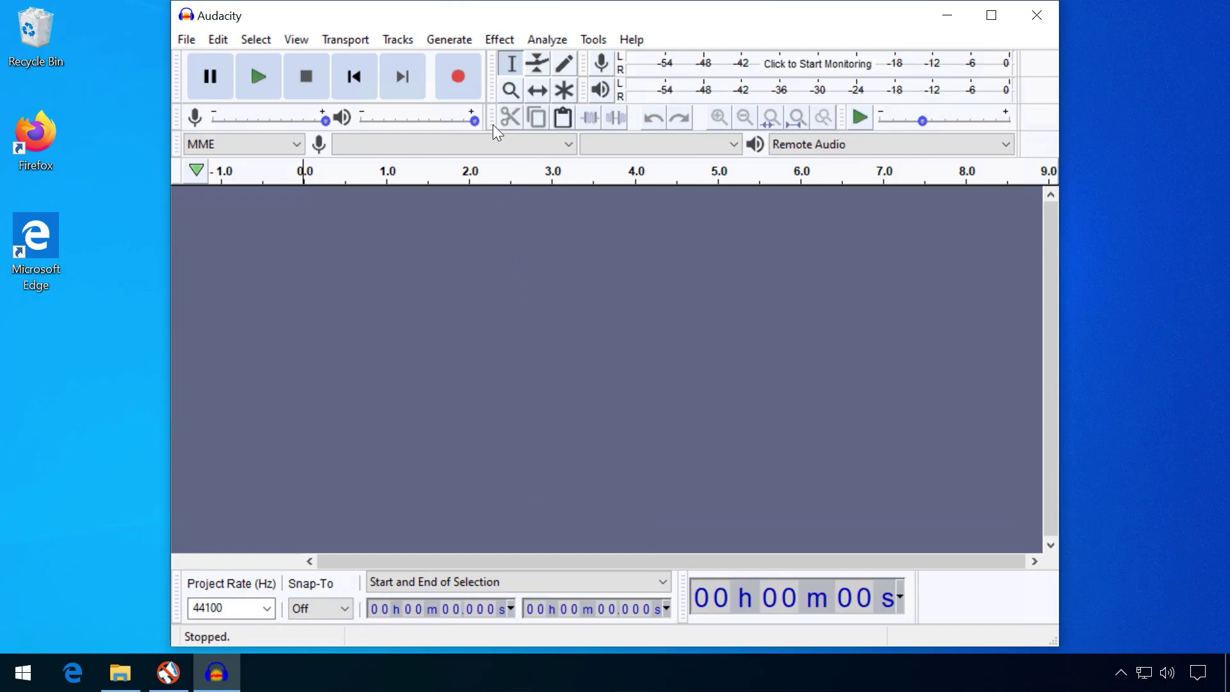
{"action": "left_click", "coordinate": [468, 80]}
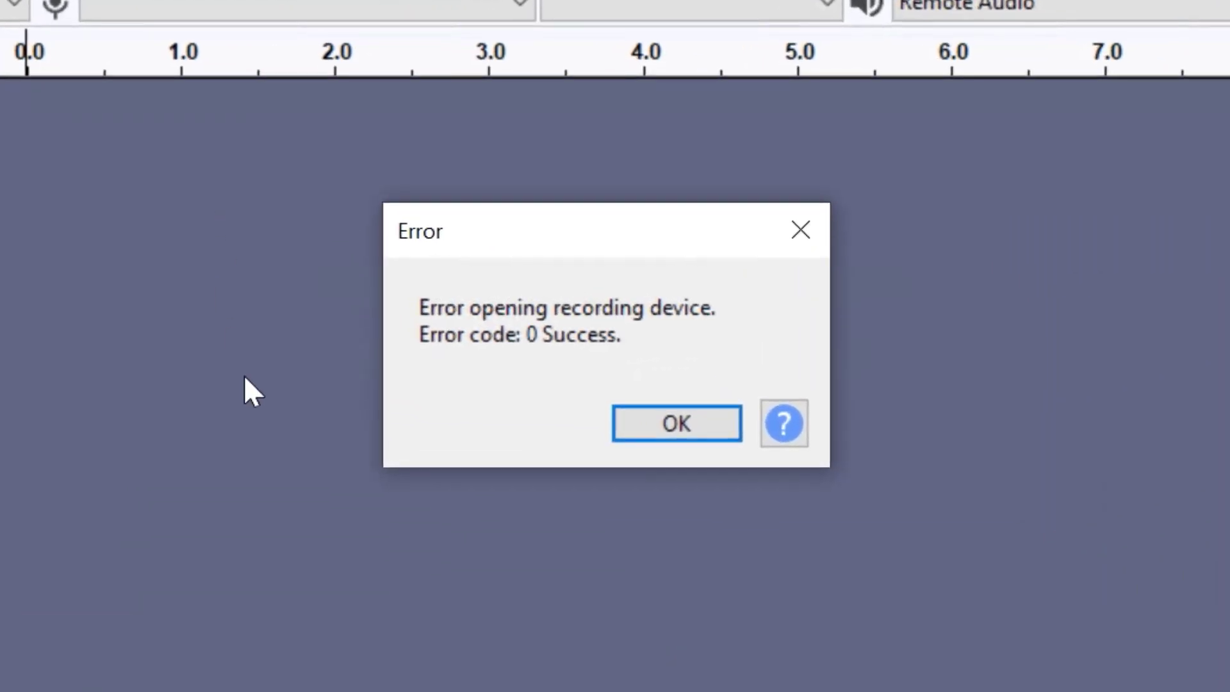
{"action": "left_click", "coordinate": [709, 424]}
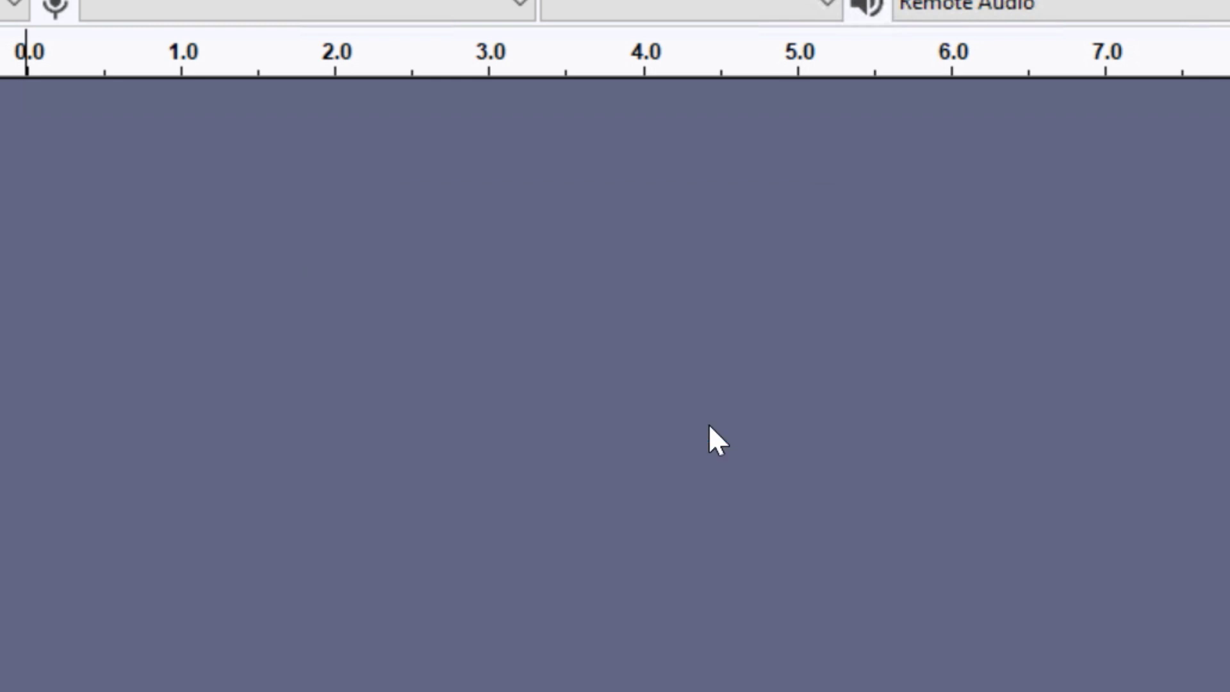
{"action": "left_click", "coordinate": [1037, 15]}
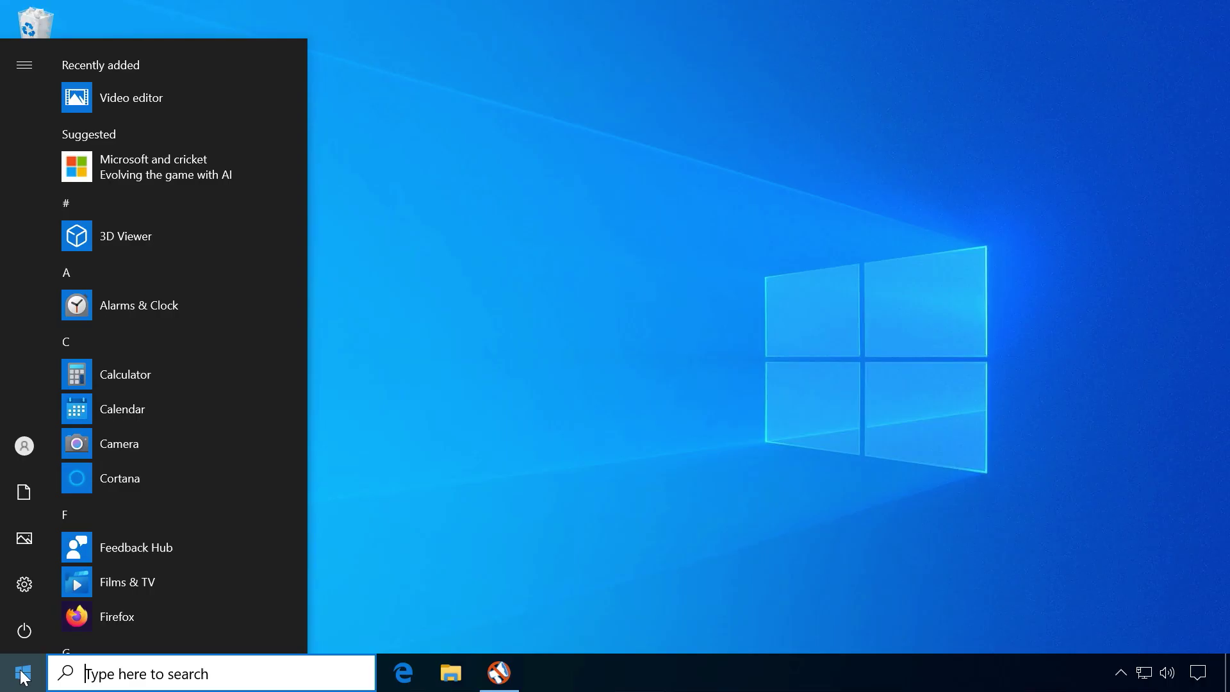
Try Cortana, then switch on disabling automatic Windows Updates, other products' updates and Windows Defender
{"action": "left_click", "coordinate": [172, 480]}
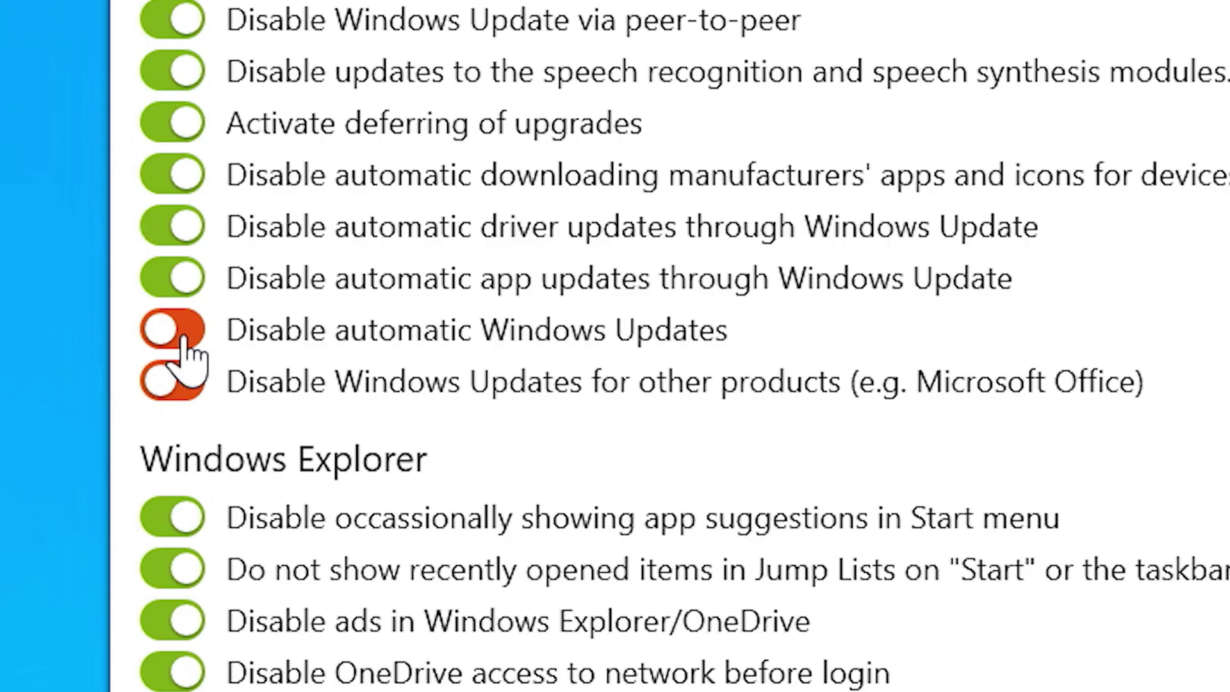
{"action": "left_click", "coordinate": [183, 336]}
{"action": "left_click", "coordinate": [183, 385]}
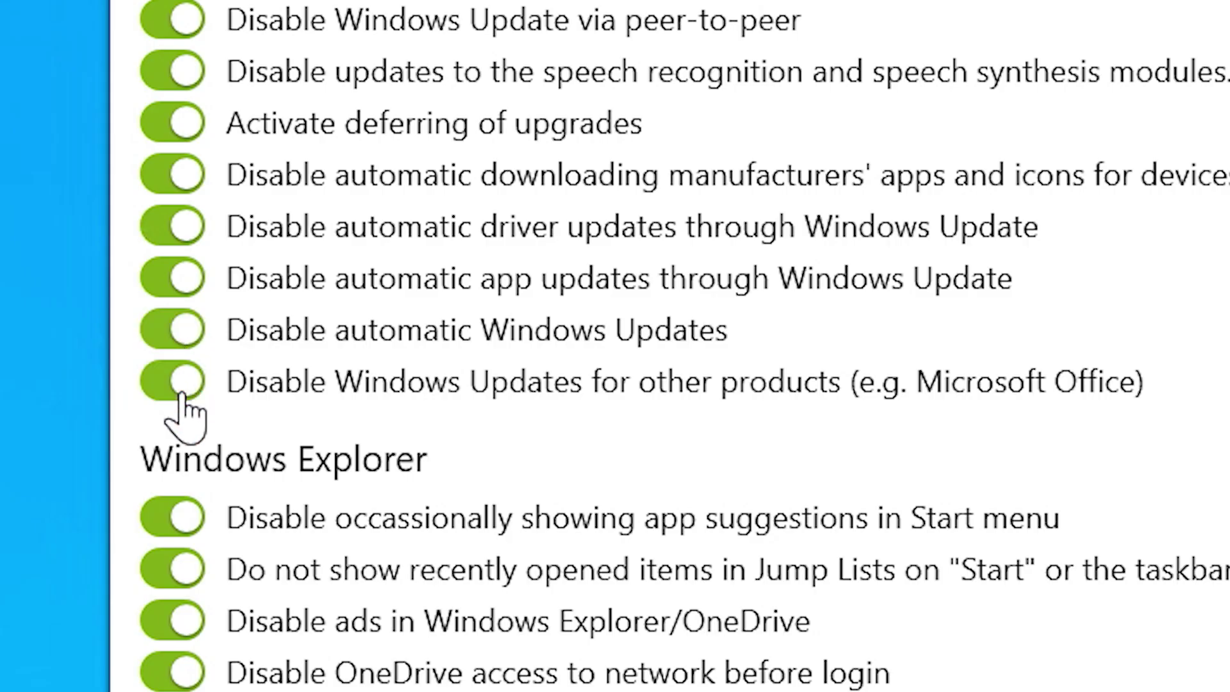
{"action": "scroll", "coordinate": [593, 391], "scroll_direction": "down", "scroll_amount": 3}
{"action": "scroll", "coordinate": [593, 390], "scroll_direction": "down", "scroll_amount": 2}
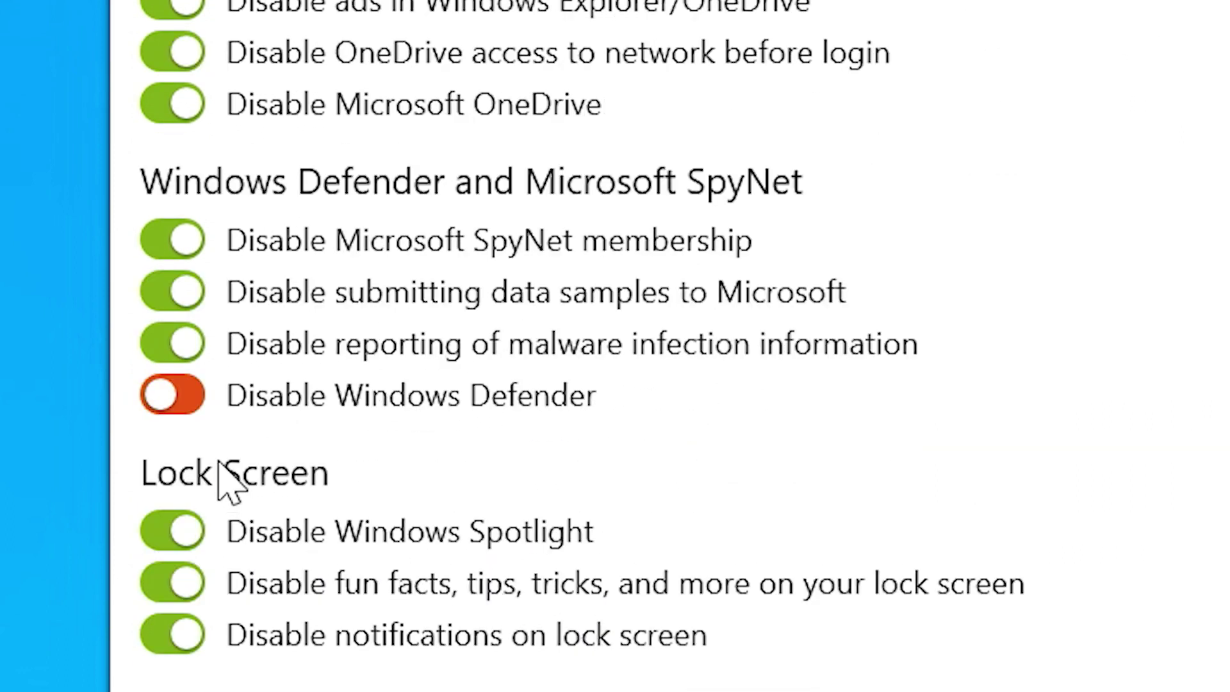
{"action": "left_click", "coordinate": [180, 408]}
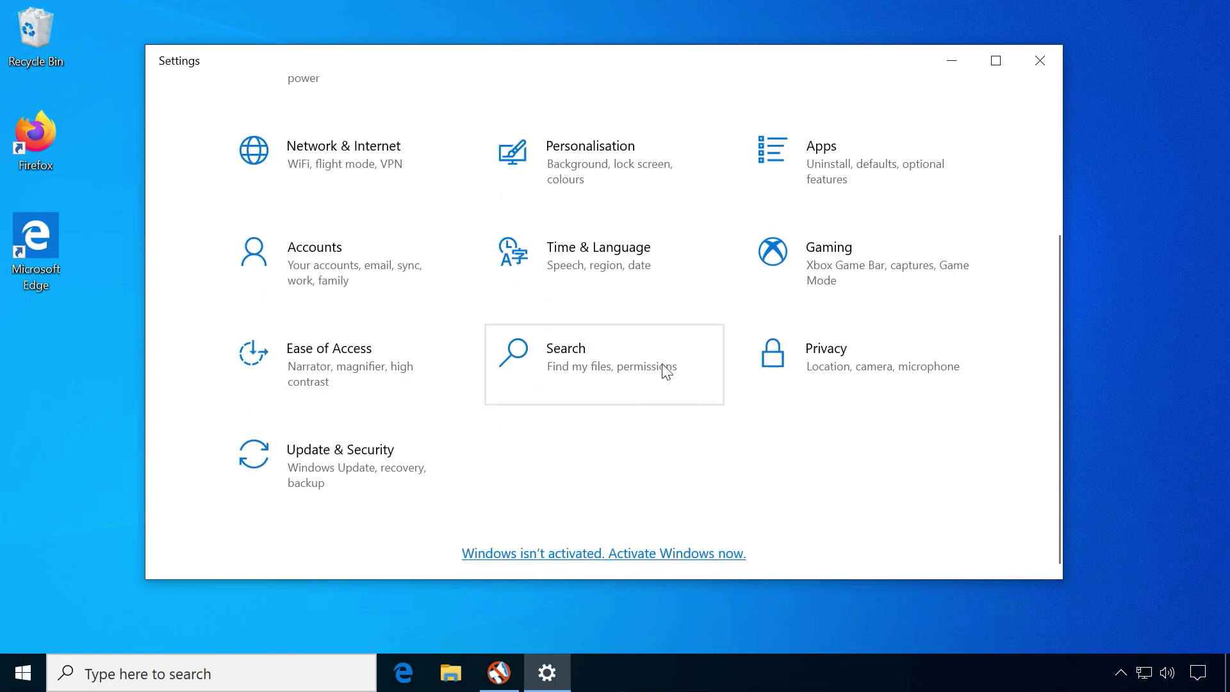
Open Update & Security, then launch the Windows Security app by searching 'security'
{"action": "left_click", "coordinate": [376, 498]}
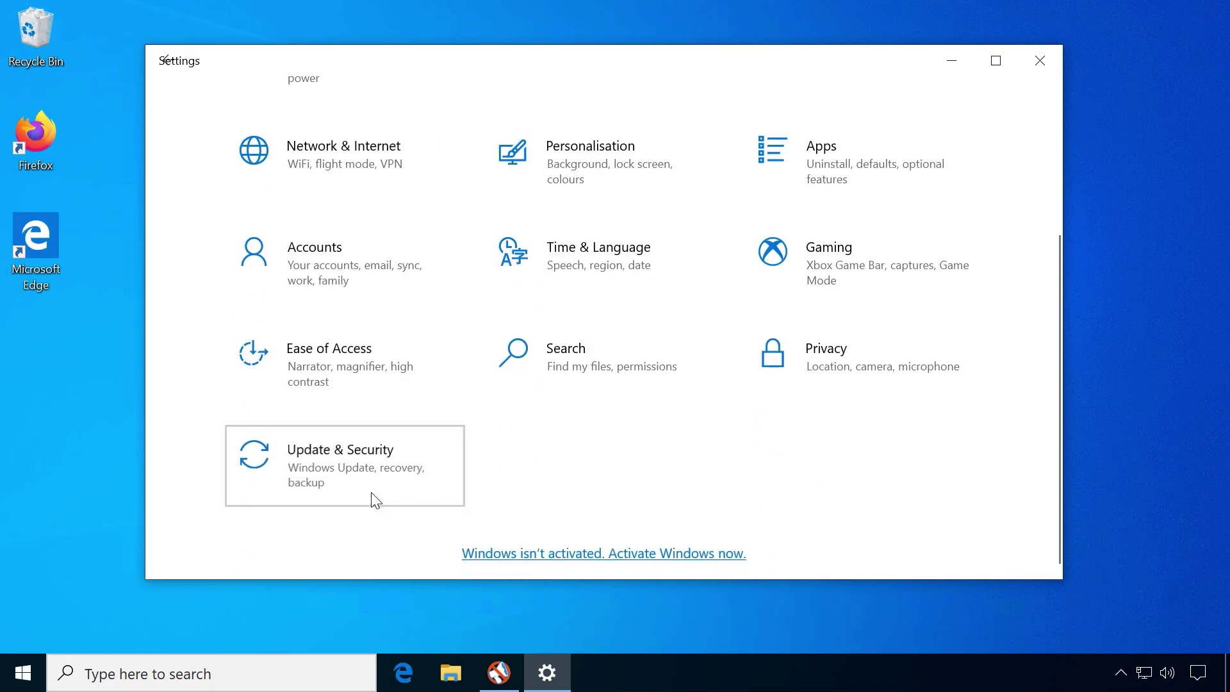
{"action": "key", "text": "super"}
{"action": "type", "text": "security"}
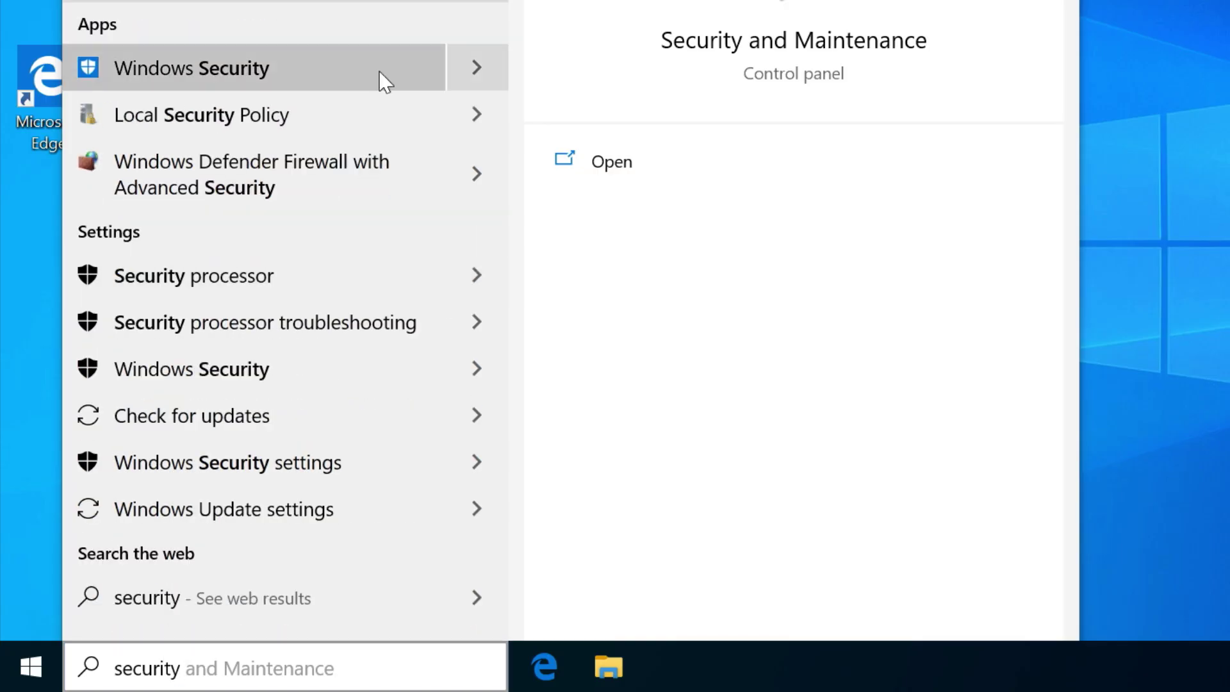
{"action": "left_click", "coordinate": [378, 70]}
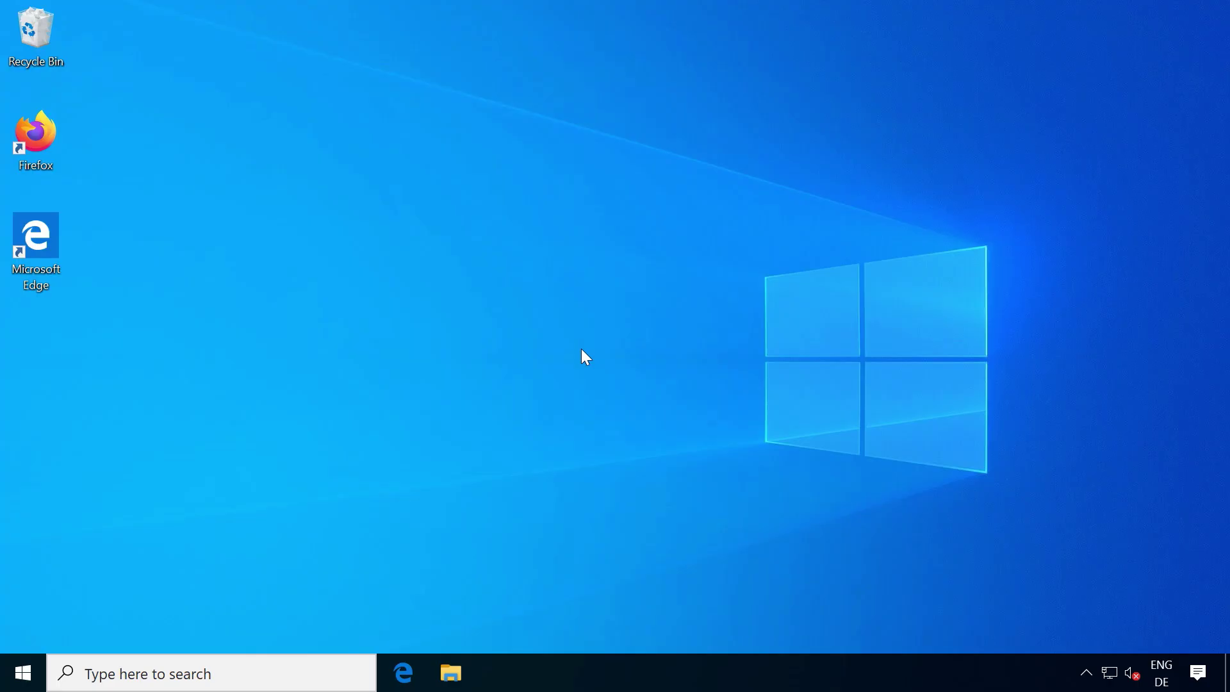
Relaunch OOSU10.exe from the Downloads folder and show the bulk apply, undo and restore-point actions
{"action": "left_click", "coordinate": [456, 678]}
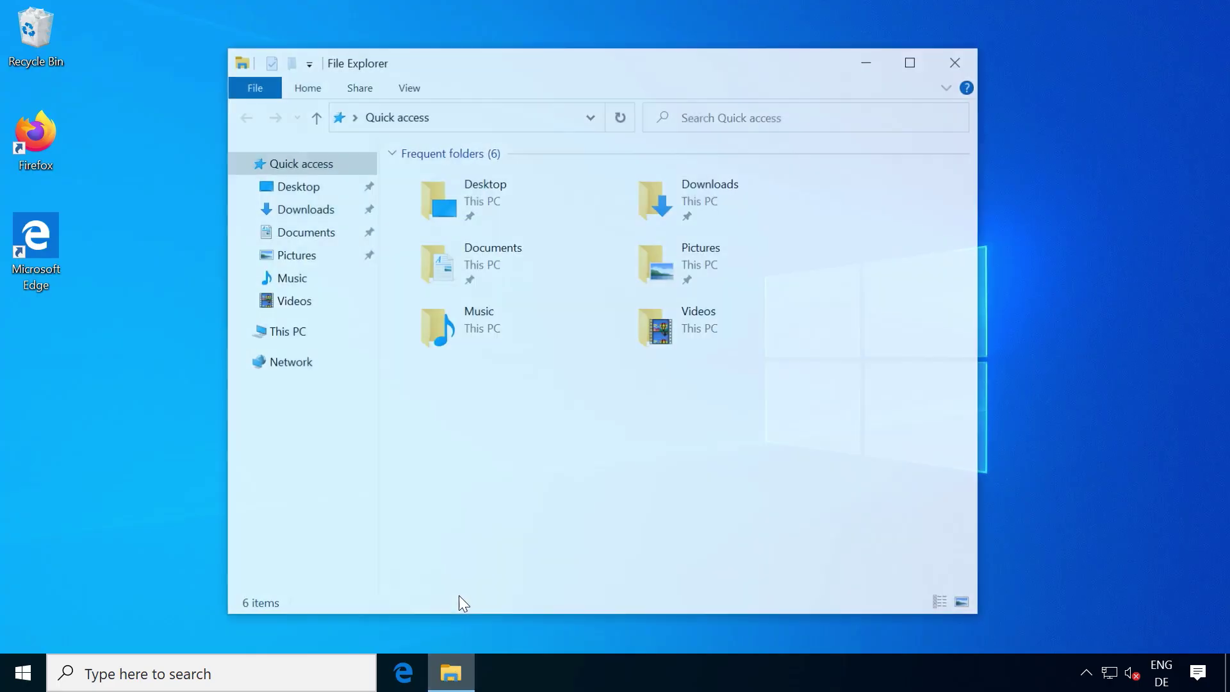
{"action": "left_click", "coordinate": [314, 214]}
{"action": "double_click", "coordinate": [459, 205]}
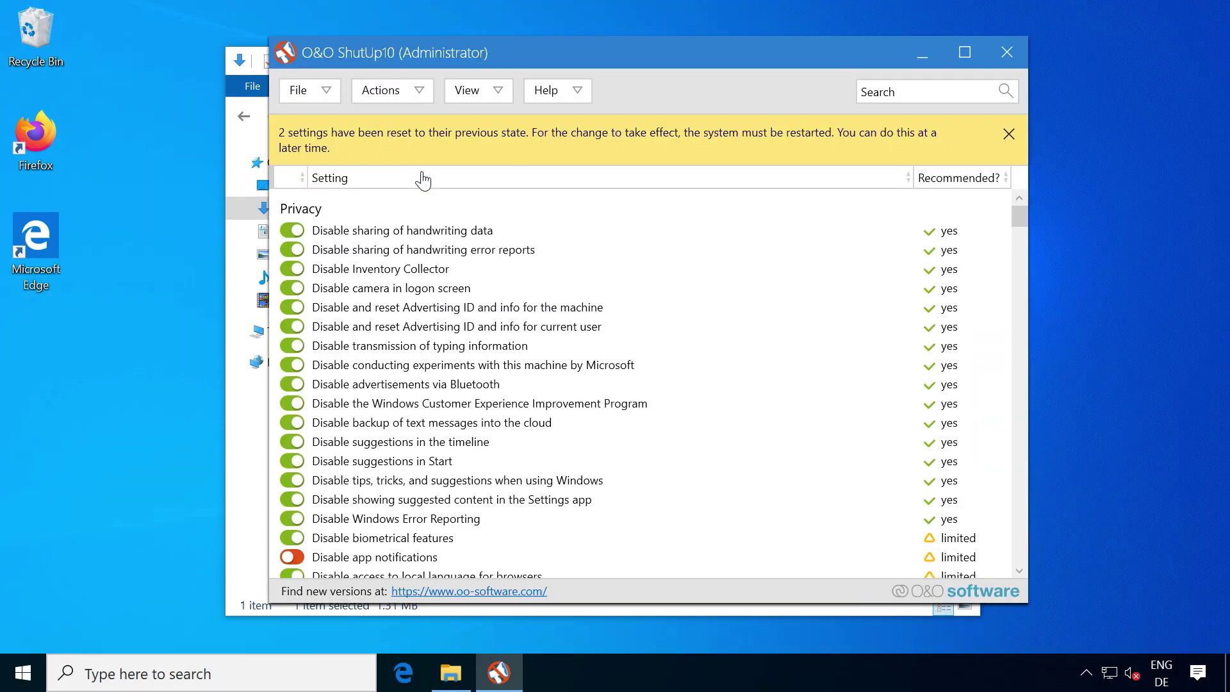
{"action": "left_click", "coordinate": [421, 93]}
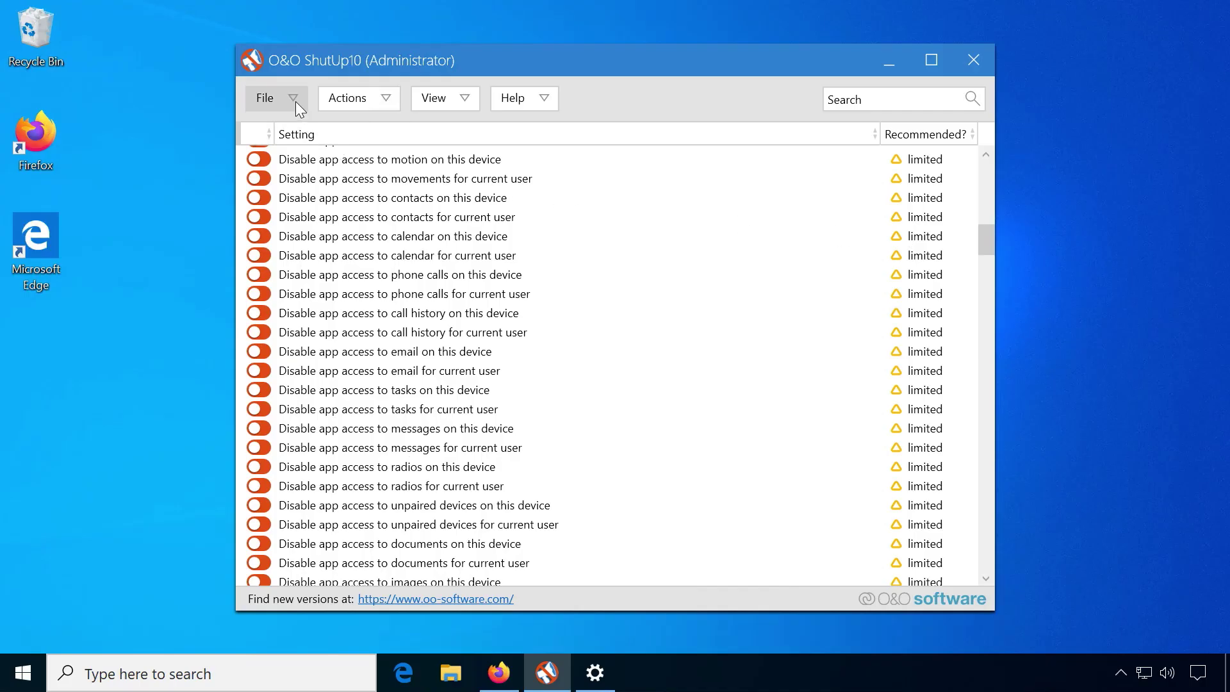
Export the current settings to ooshutup10.cfg, choosing the Desktop as the save location
{"action": "left_click", "coordinate": [295, 101]}
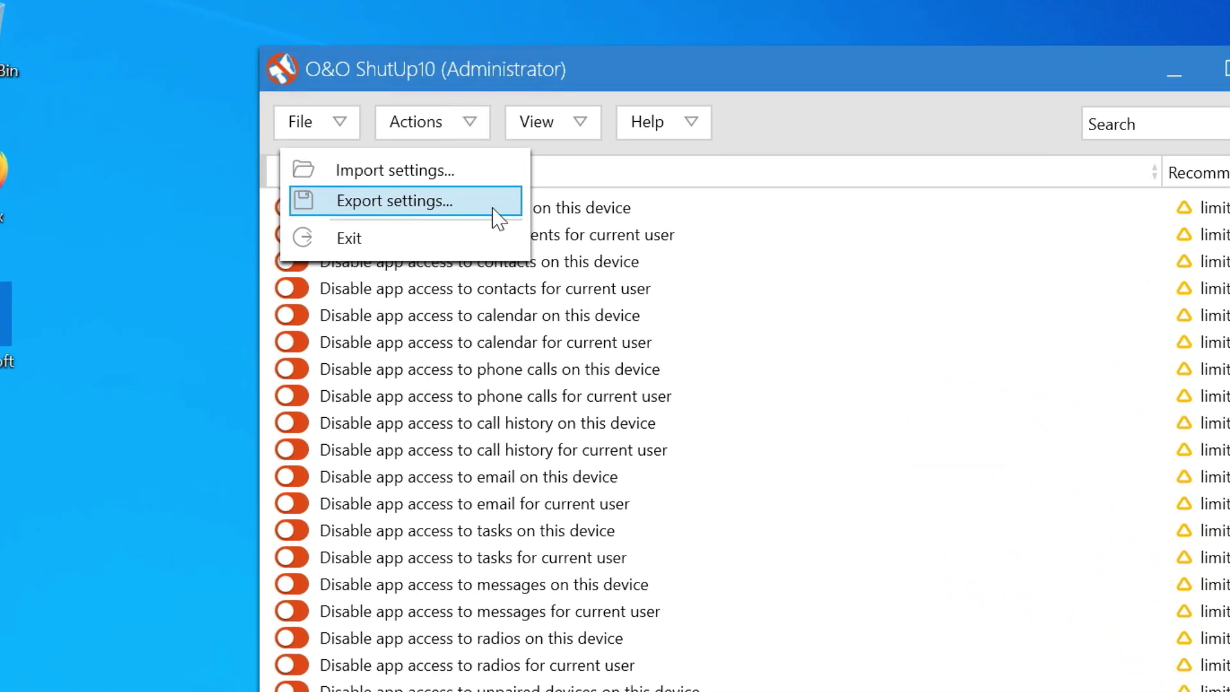
{"action": "left_click", "coordinate": [494, 208]}
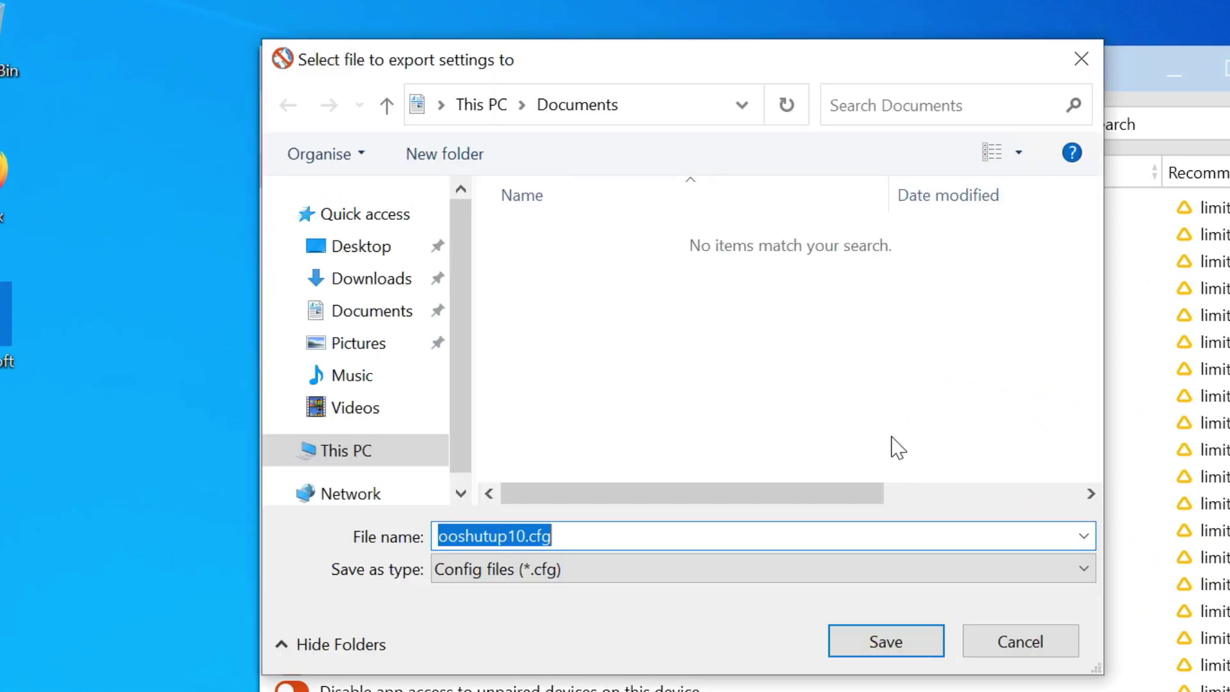
{"action": "left_click", "coordinate": [375, 251]}
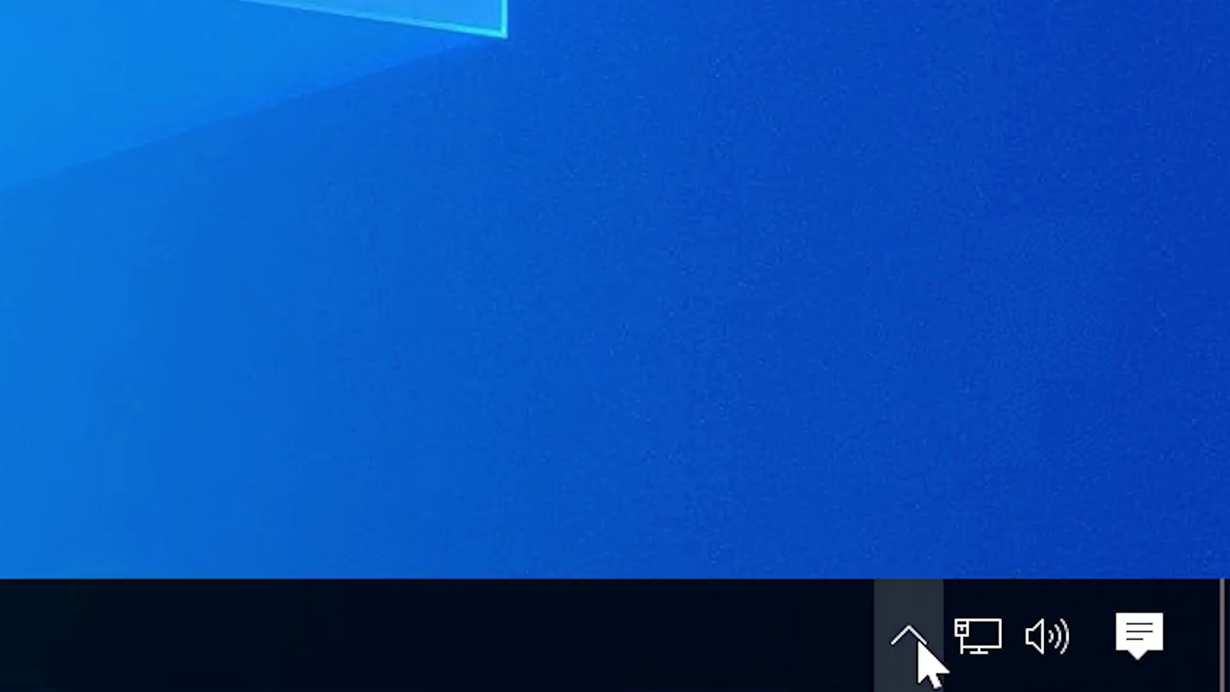
Open the OneDrive panel from the taskbar's hidden notification area icons
{"action": "left_click", "coordinate": [922, 636]}
{"action": "left_click", "coordinate": [967, 522]}
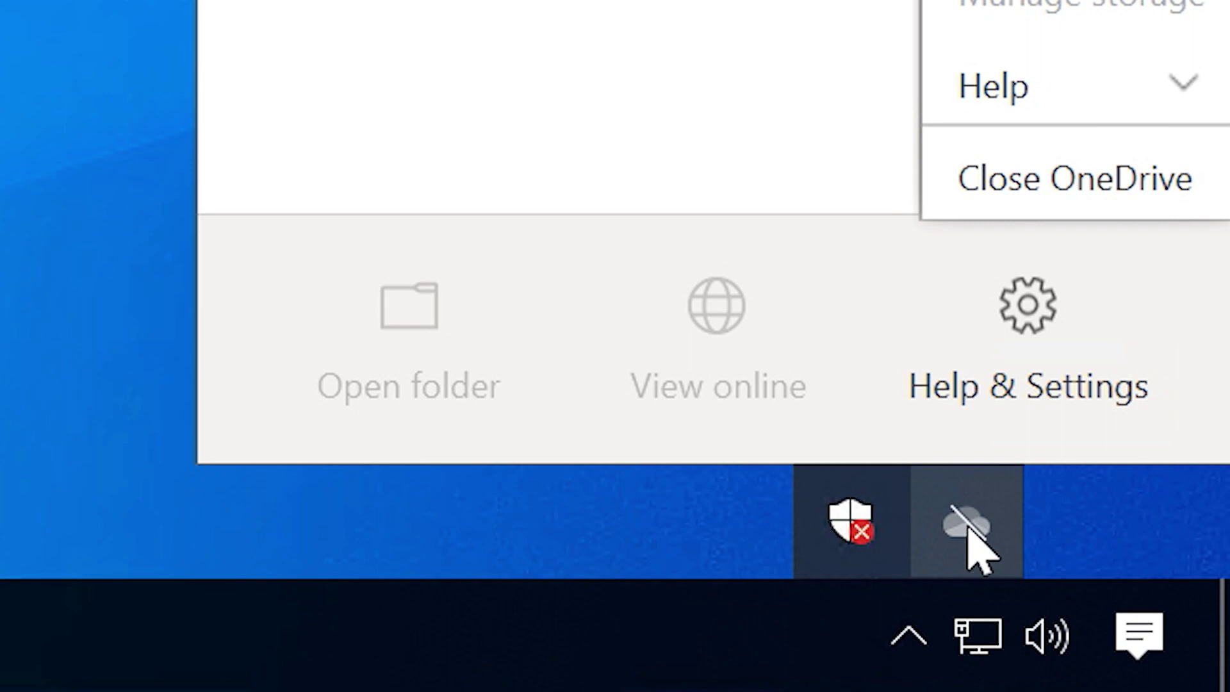